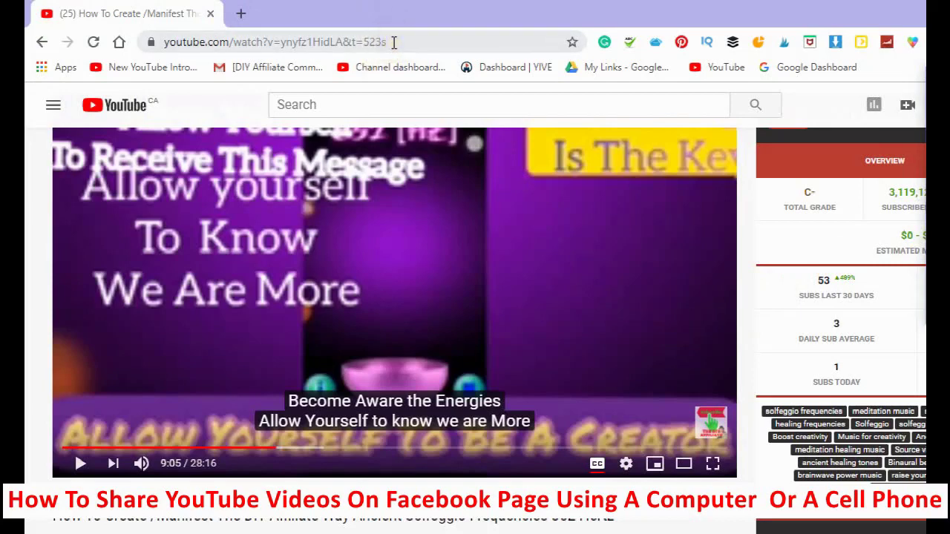
Copy the full web address of the open YouTube video.
click(391, 40)
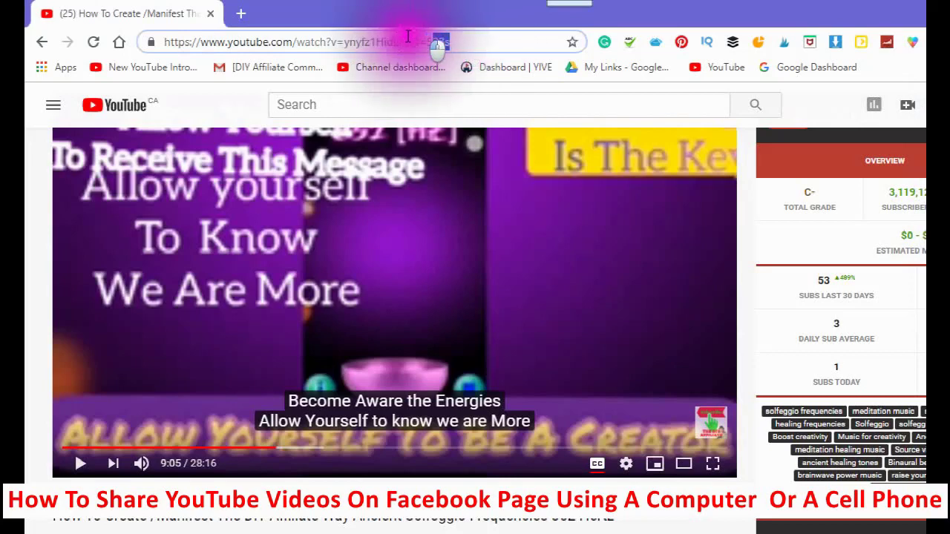
drag(445, 41, 104, 27)
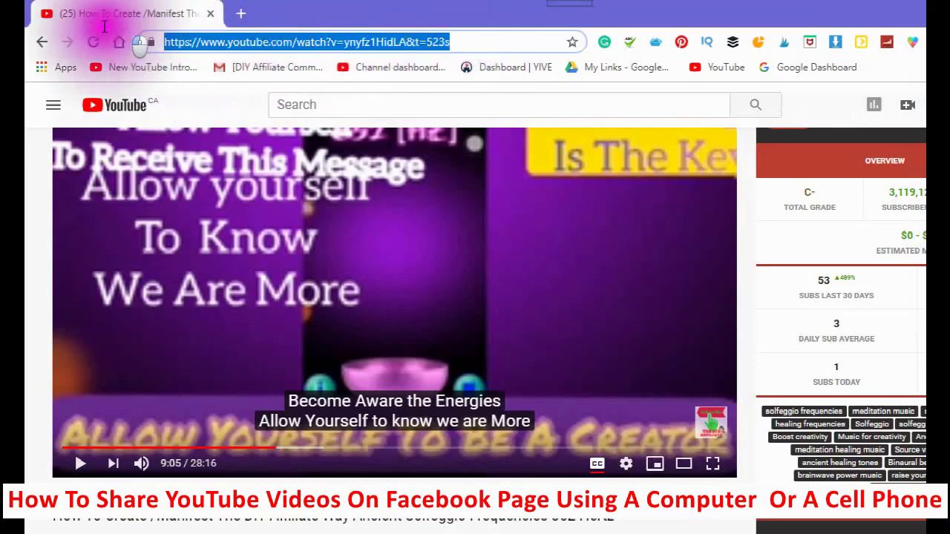
right_click(278, 42)
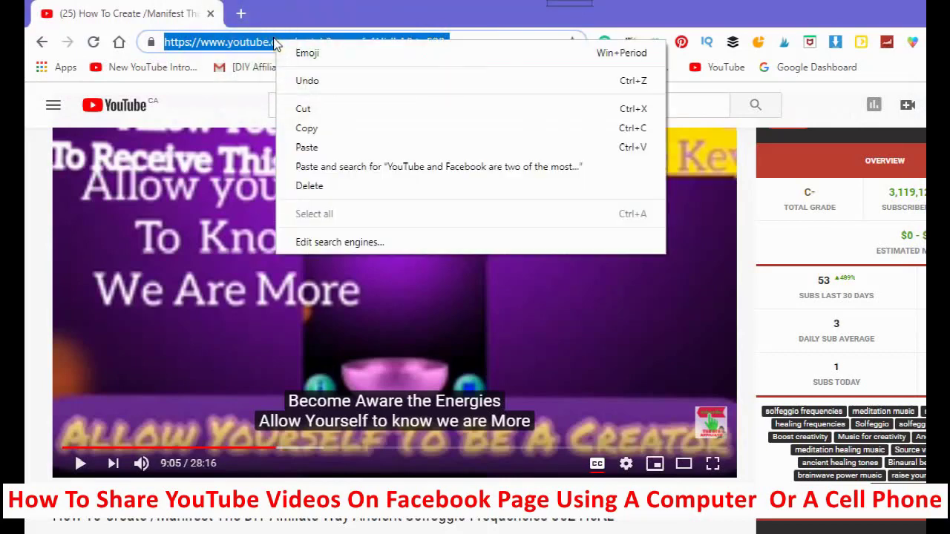
click(307, 130)
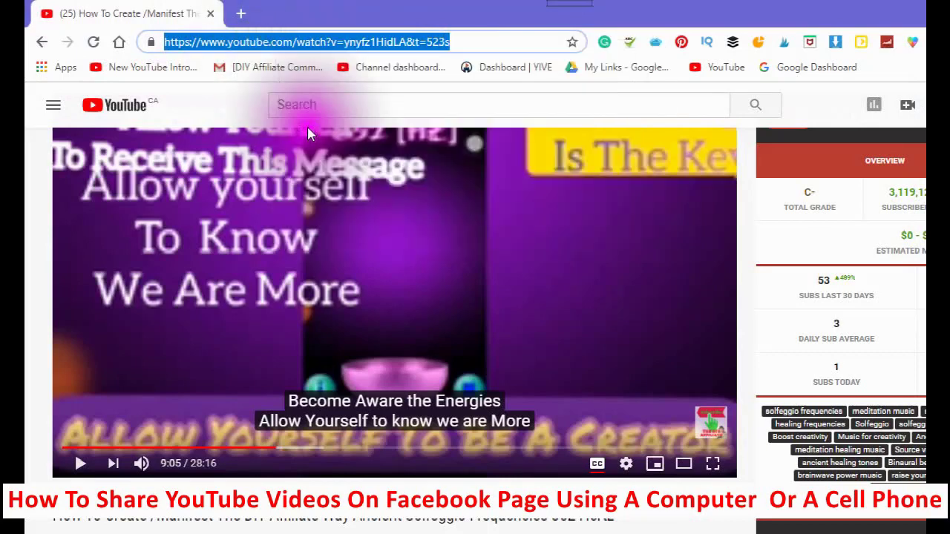
Open the Facebook page facebook.com/your.answers/ in a new browser tab.
click(242, 15)
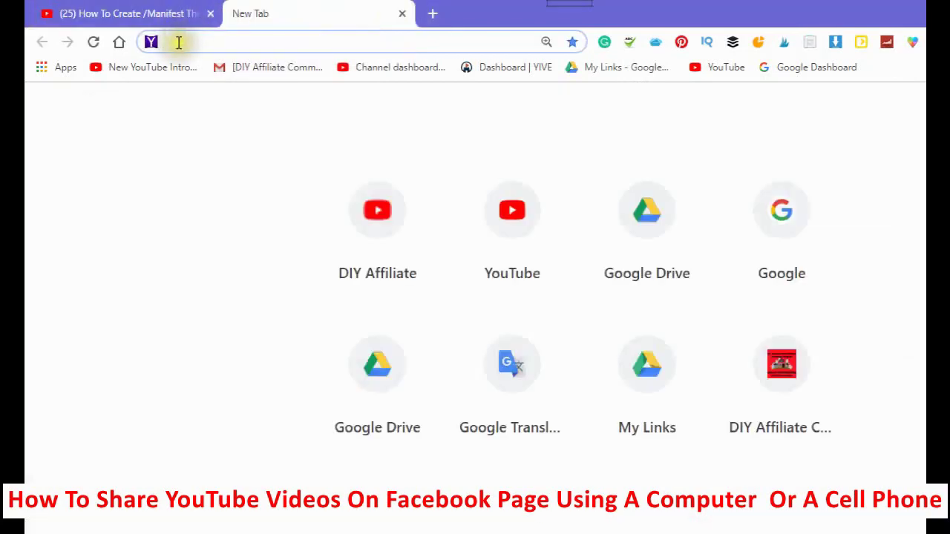
text(faceb)
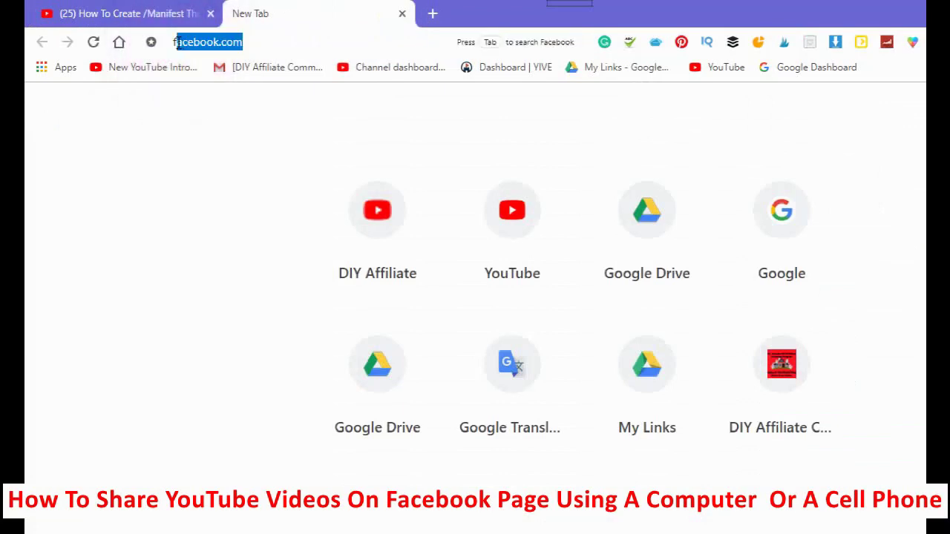
text(ook)
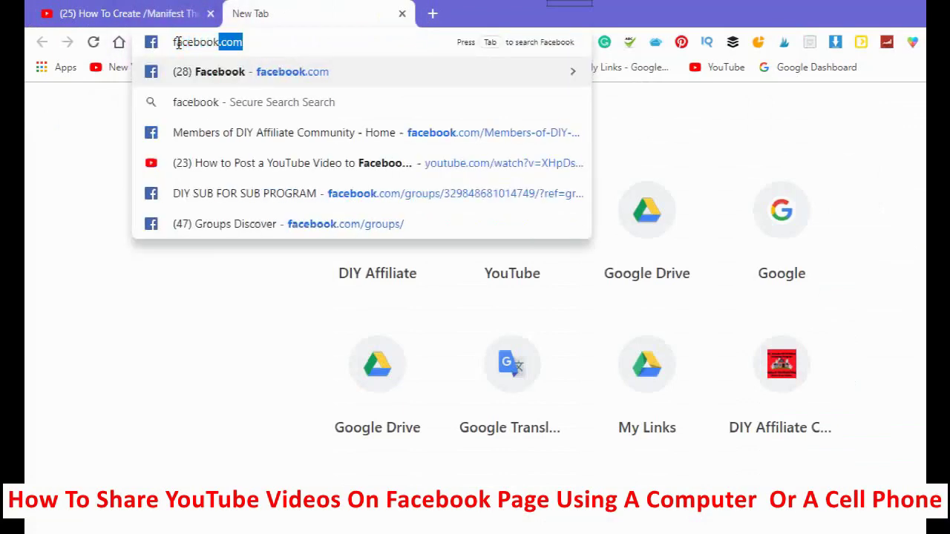
text(.com/your.answers/)
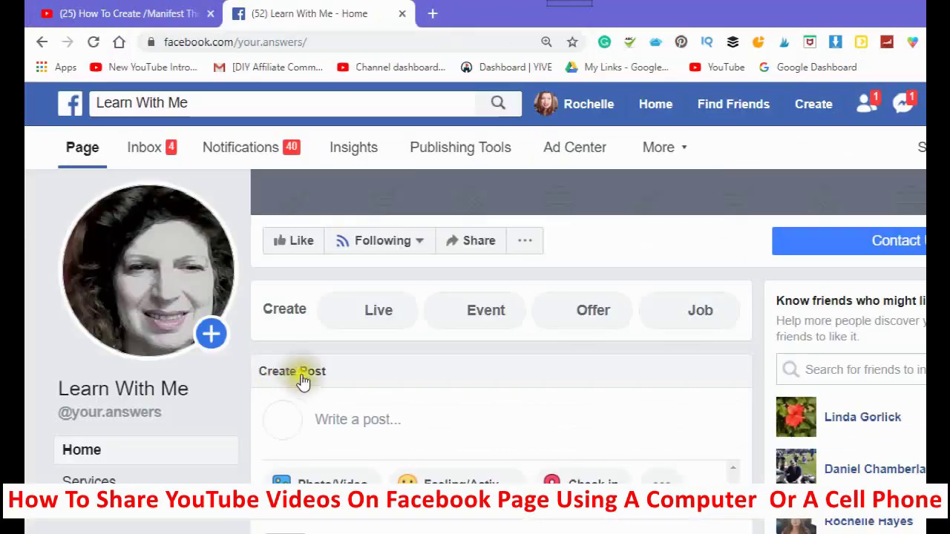
Start a new post on the Learn With Me page and paste the copied video link into it.
scroll(290, 386, down, 2)
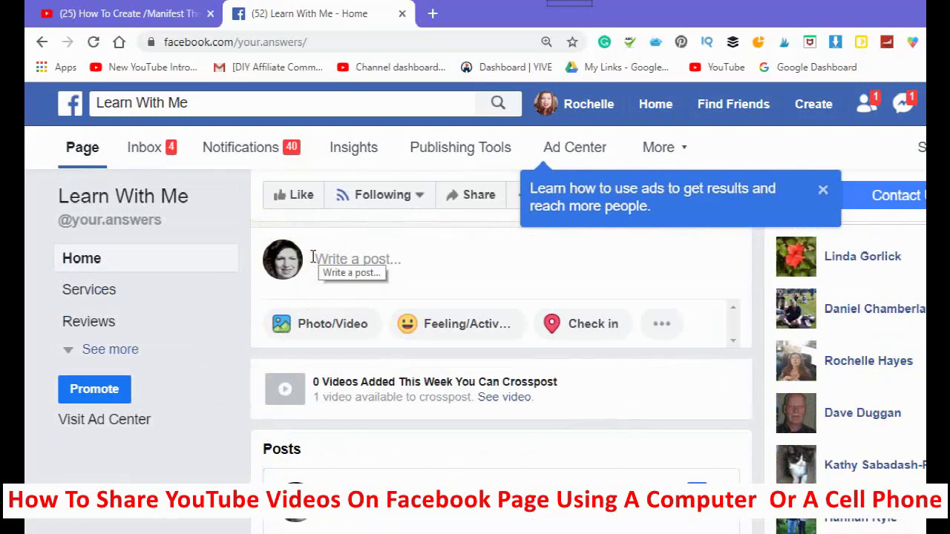
click(312, 257)
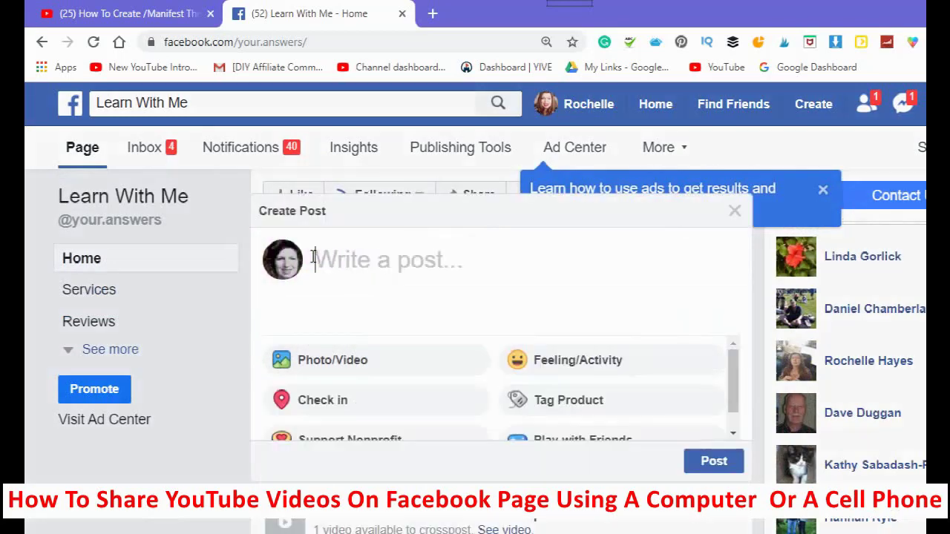
right_click(312, 258)
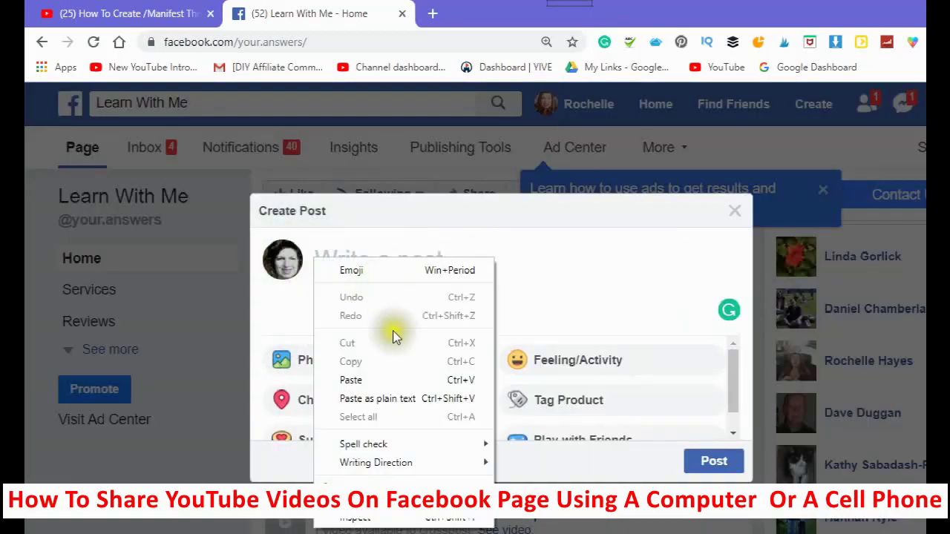
click(360, 375)
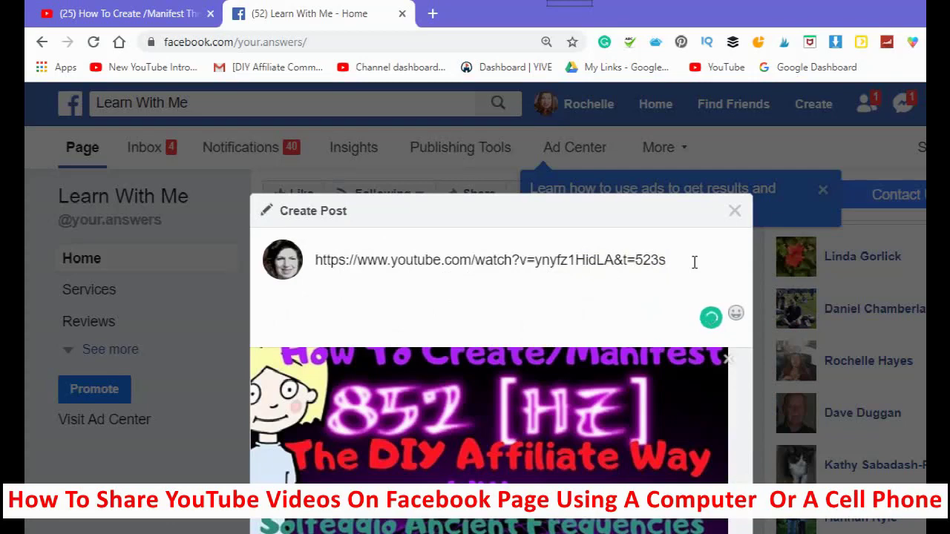
Add a line beginning "Check out Solfeggio Ancient Tone 852" under the link and publish the post on the page.
key(Return)
text(Check out Solfeggio Ancient Tone 852 L)
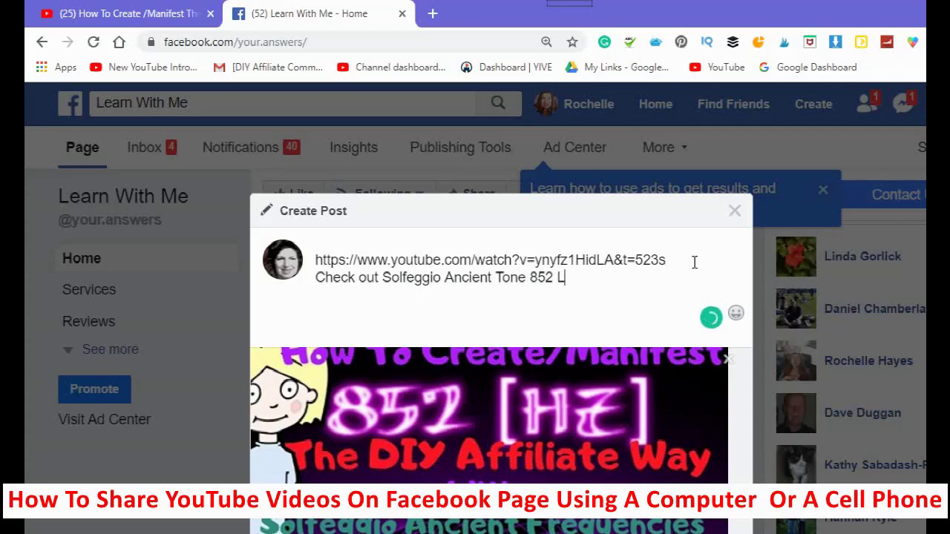
text(A)
scroll(504, 318, down, 5)
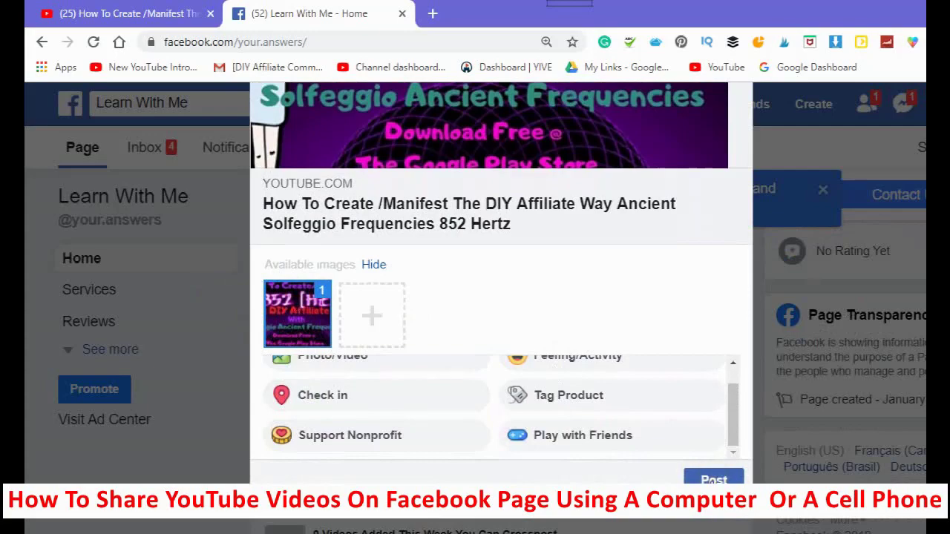
click(712, 479)
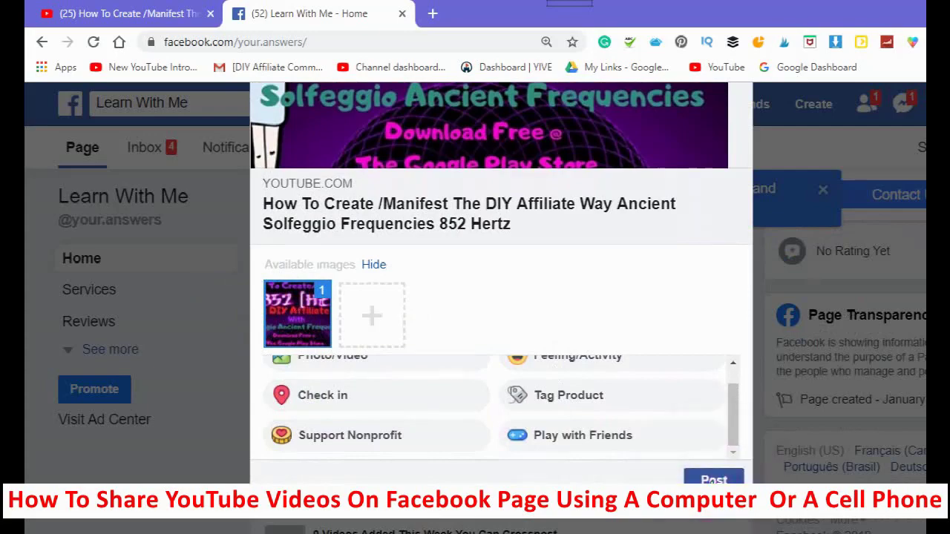
scroll(525, 431, down, 4)
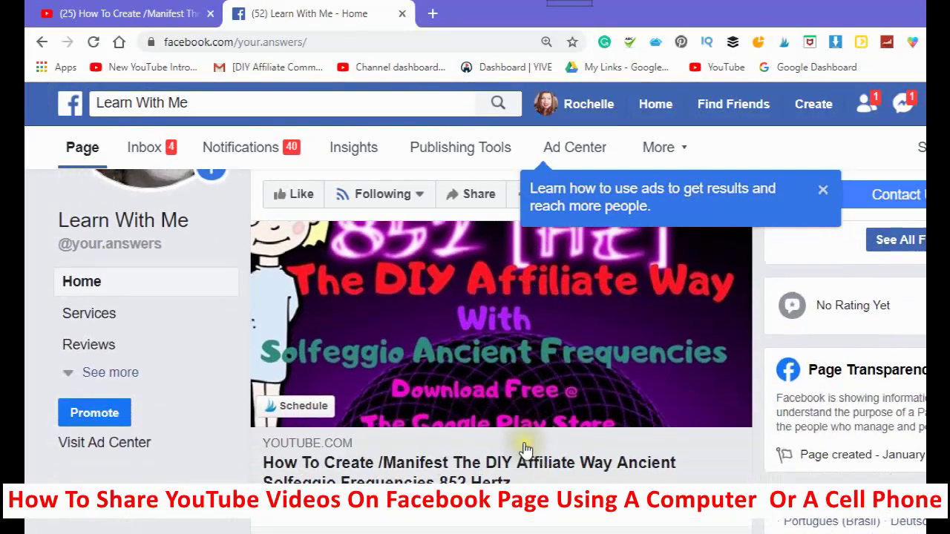
scroll(519, 458, down, 3)
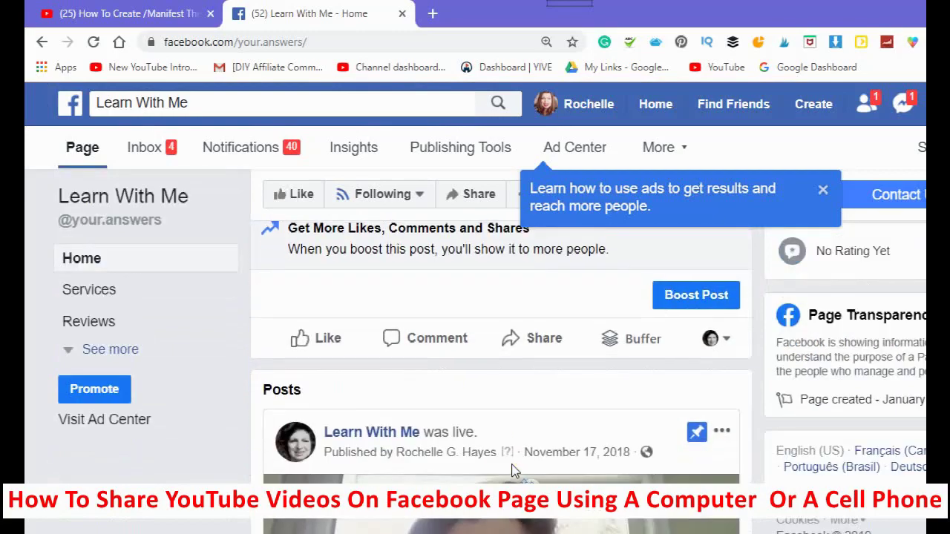
Return to the YouTube video and look over its sharing options, then close them.
key(ctrl+Tab)
click(350, 361)
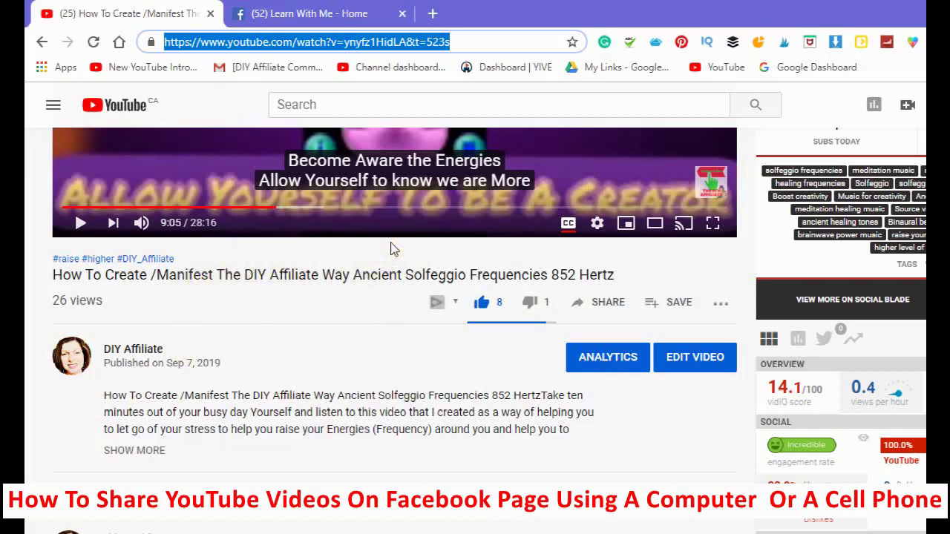
click(592, 310)
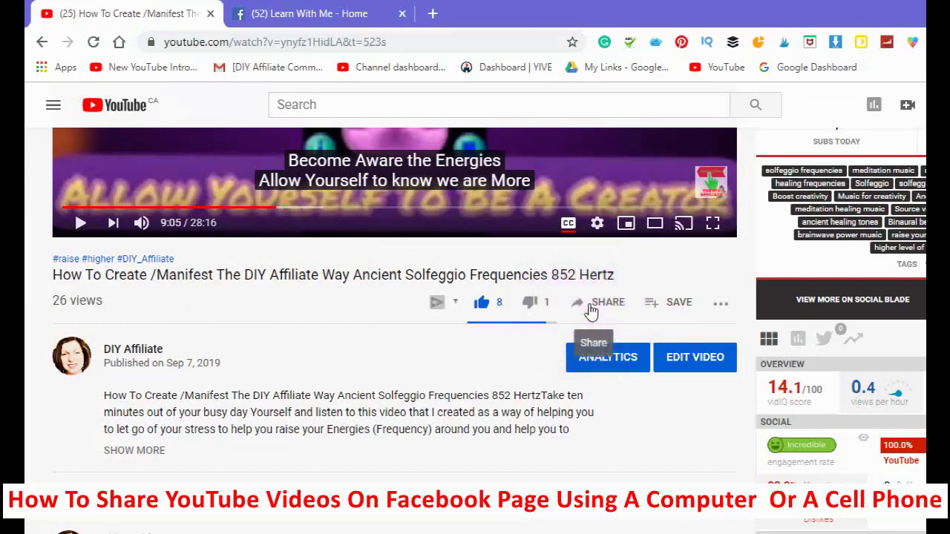
click(599, 311)
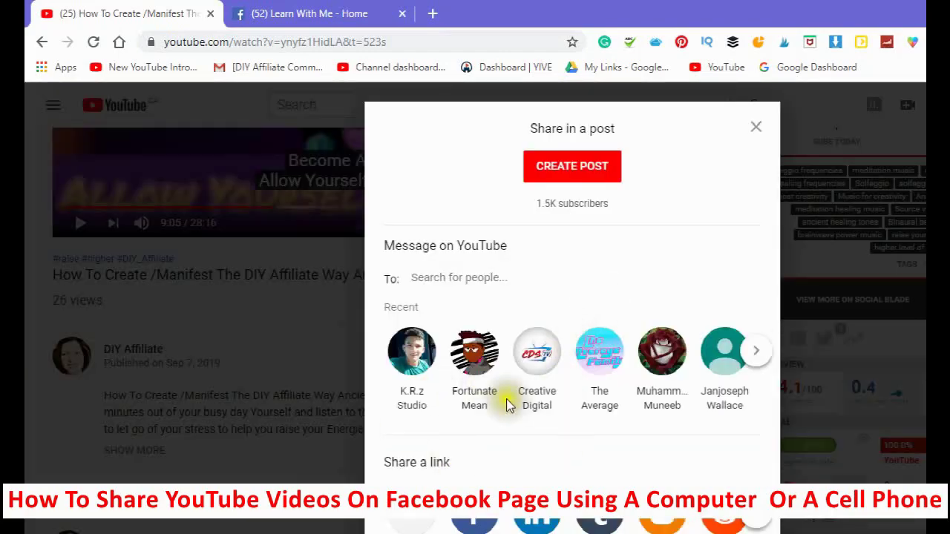
scroll(494, 426, right, 1)
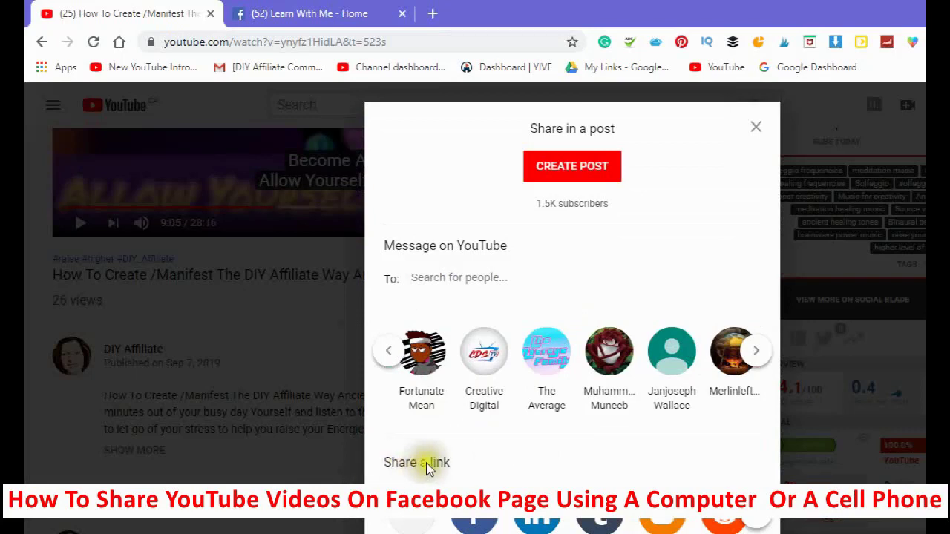
click(356, 202)
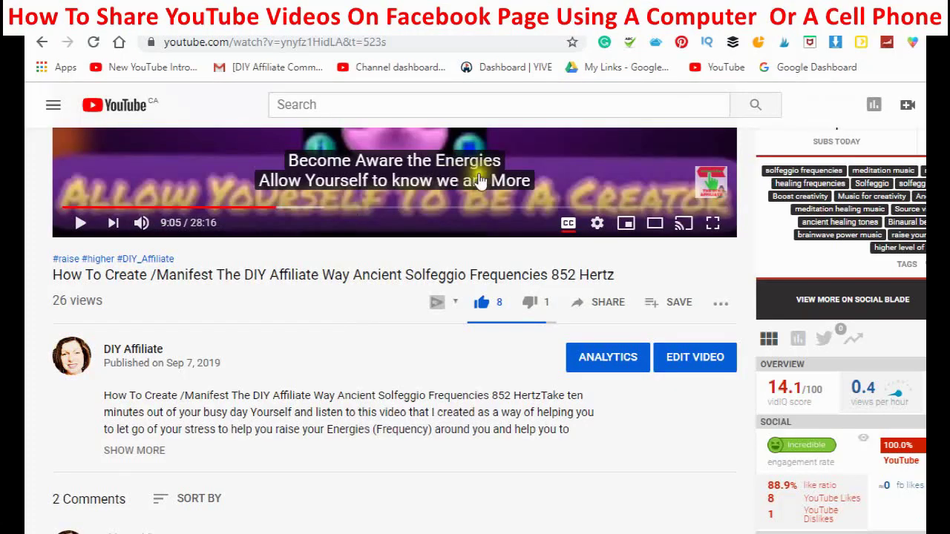
Share the video from YouTube to Facebook and write "Check Out This Video" as the post text.
click(602, 309)
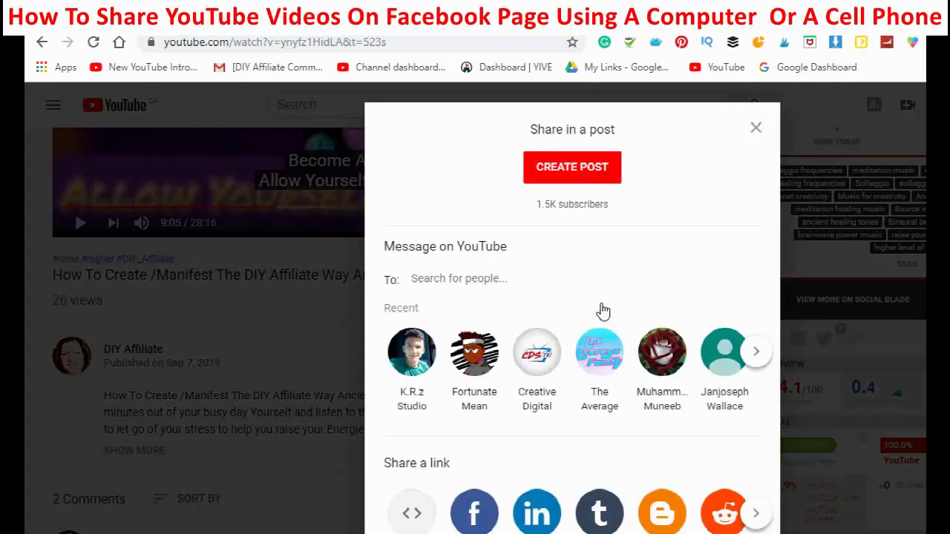
click(478, 517)
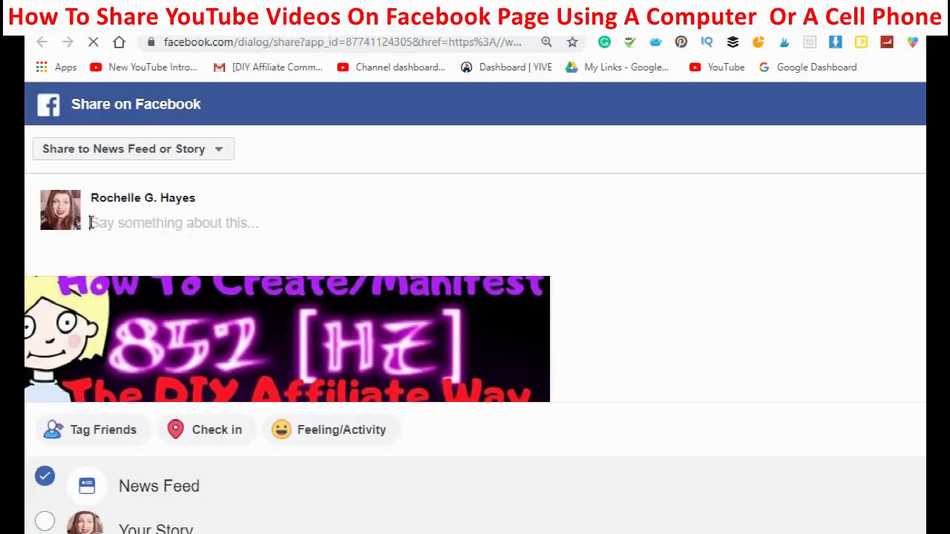
text(M)
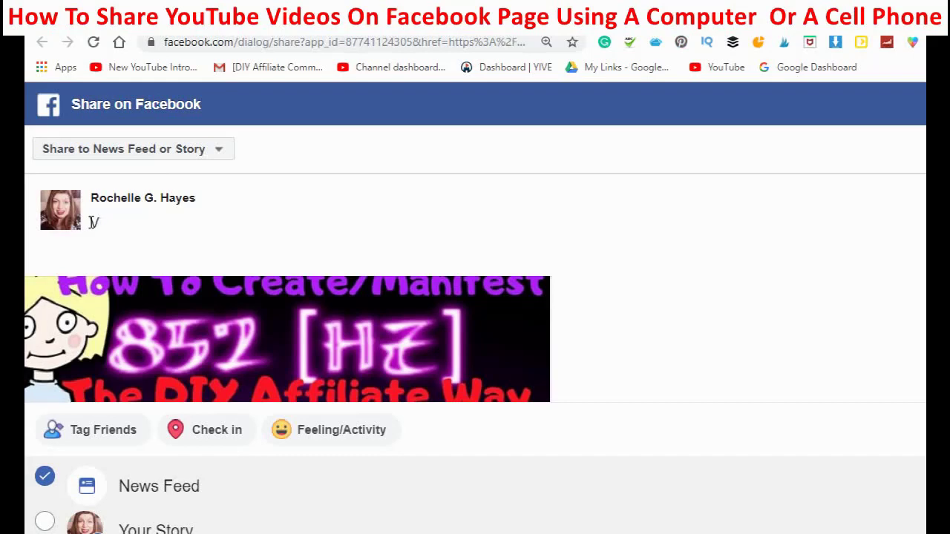
text(Check Out This Video)
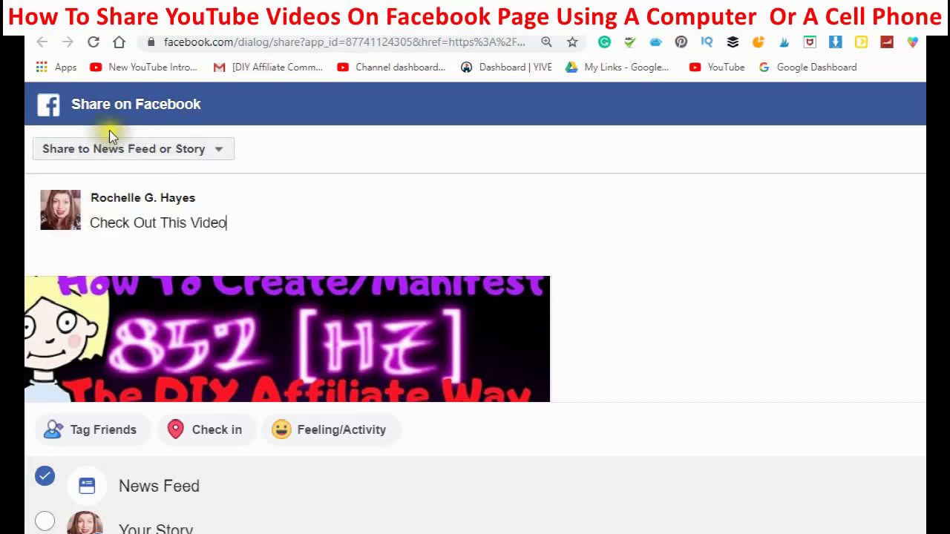
Set the share destination to a page you manage and look through the list of available pages.
click(220, 153)
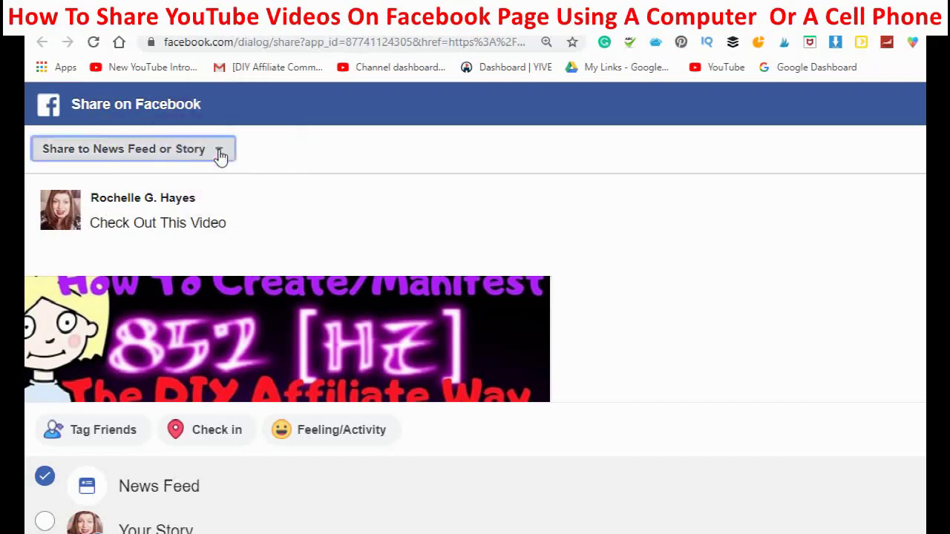
click(220, 154)
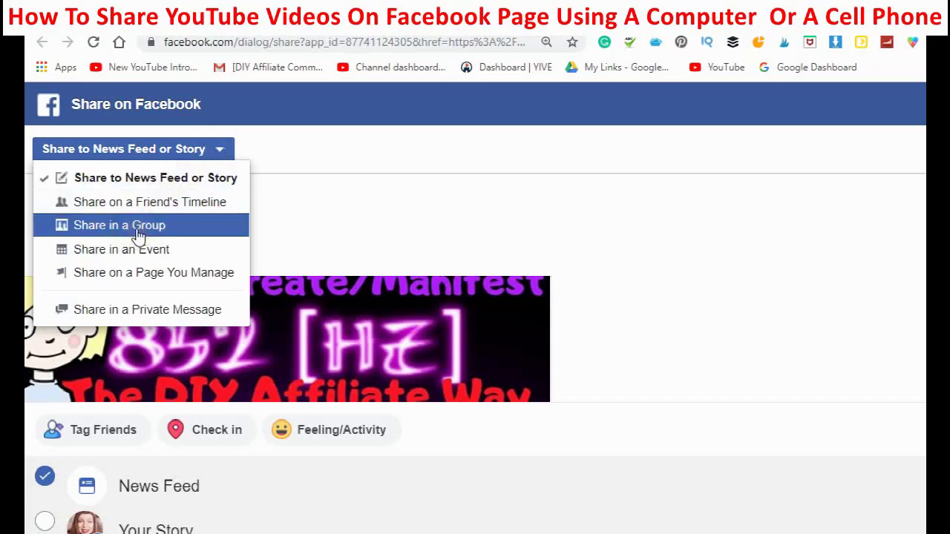
click(129, 280)
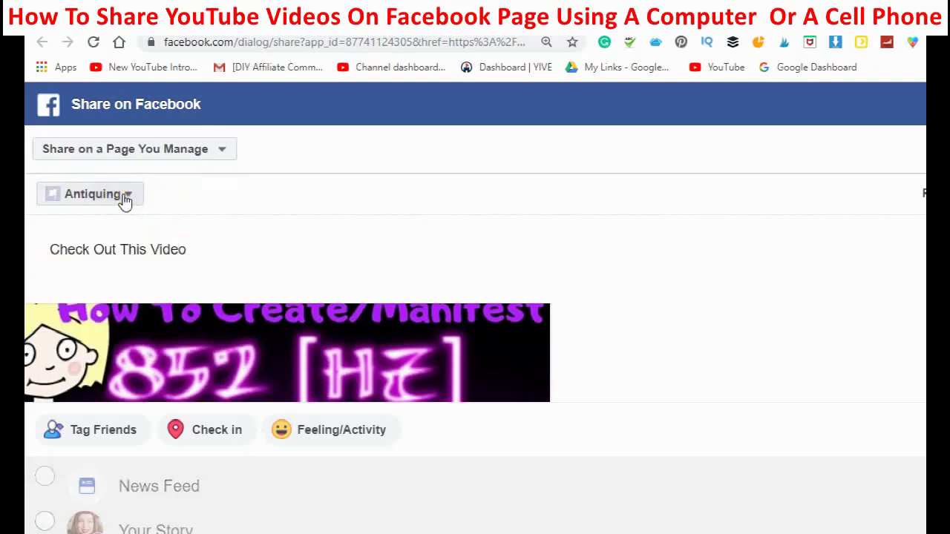
click(128, 196)
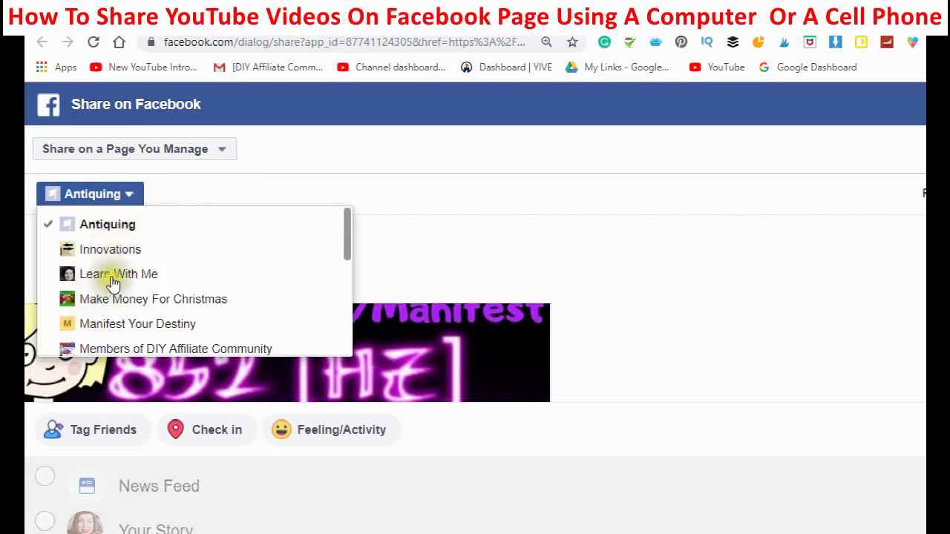
scroll(94, 299, down, 1)
scroll(93, 304, down, 4)
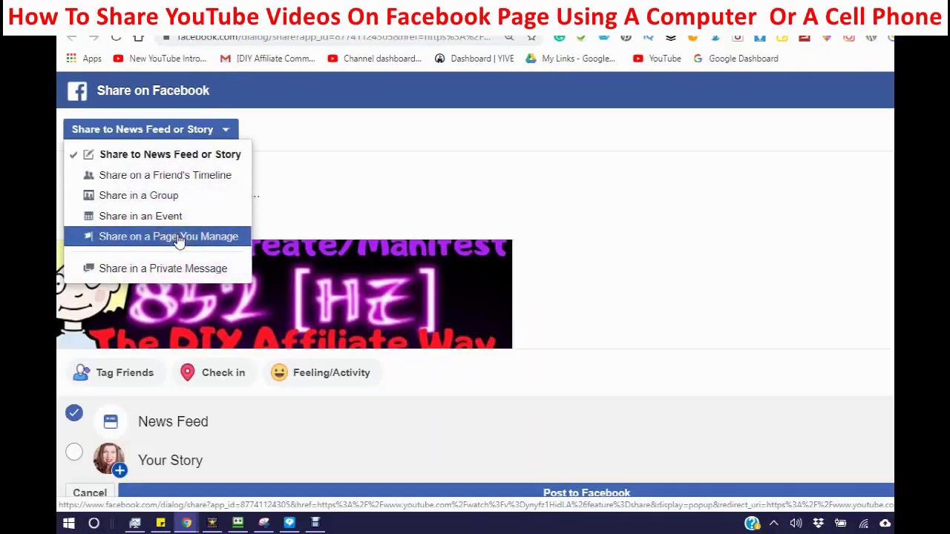
Set the post to be shared on a page you manage and choose the Learn With Me page.
click(179, 239)
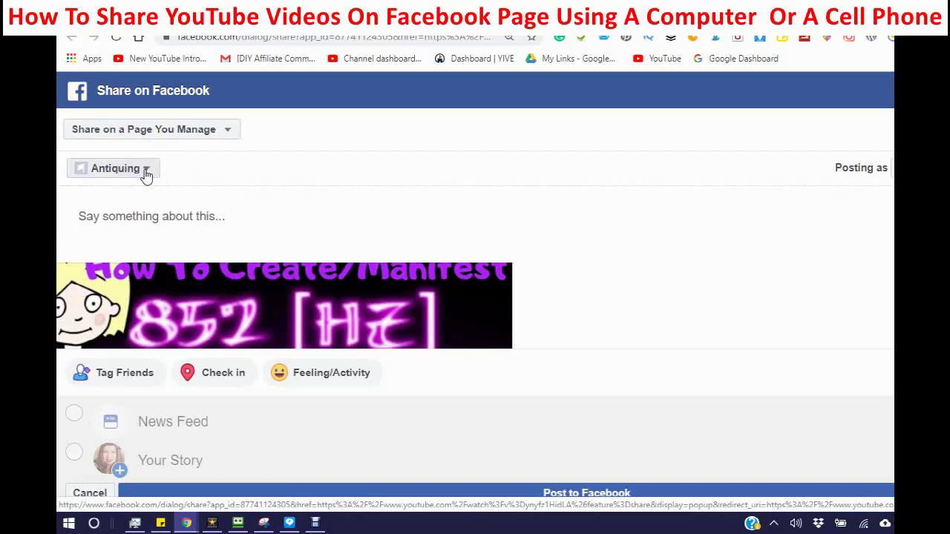
click(146, 171)
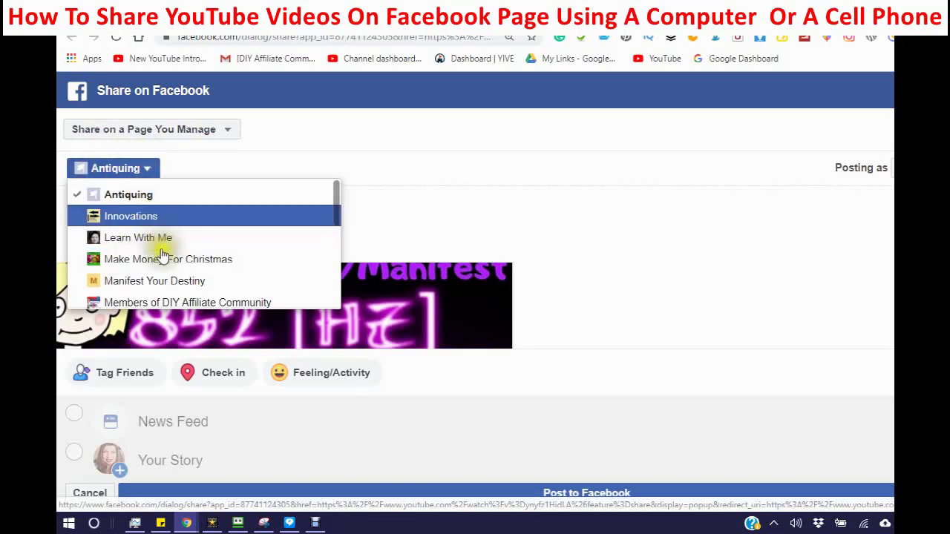
click(103, 237)
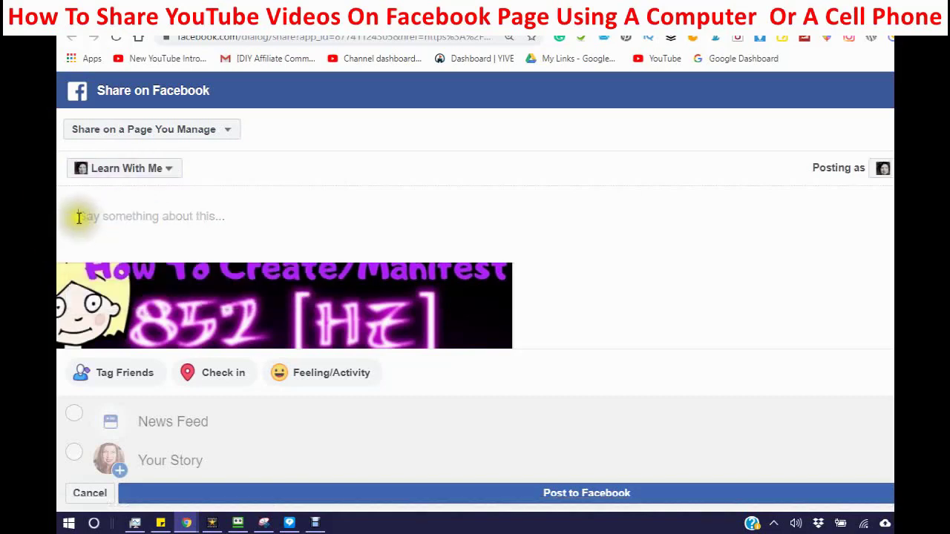
Write "Check This Video Out" as the text of the Learn With Me page share and publish it to Facebook.
text(Check)
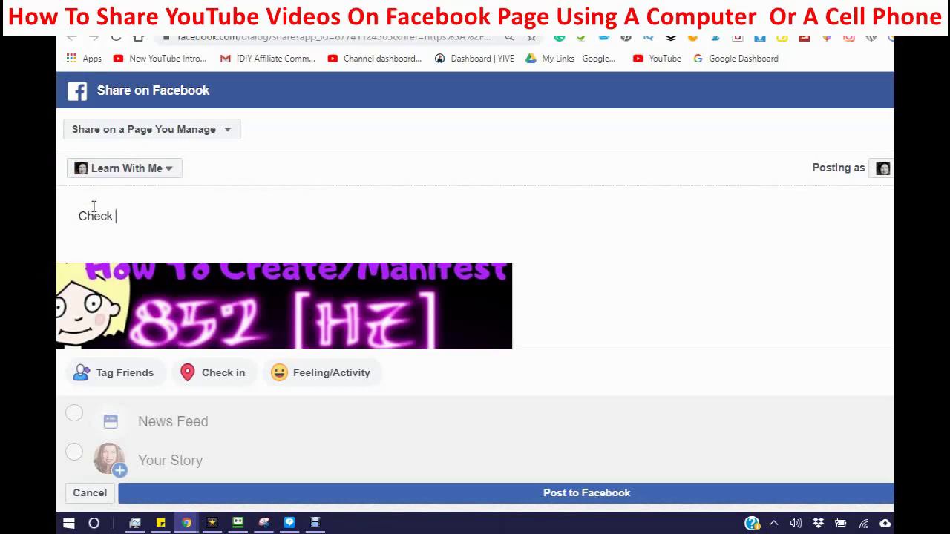
text( This Video Out)
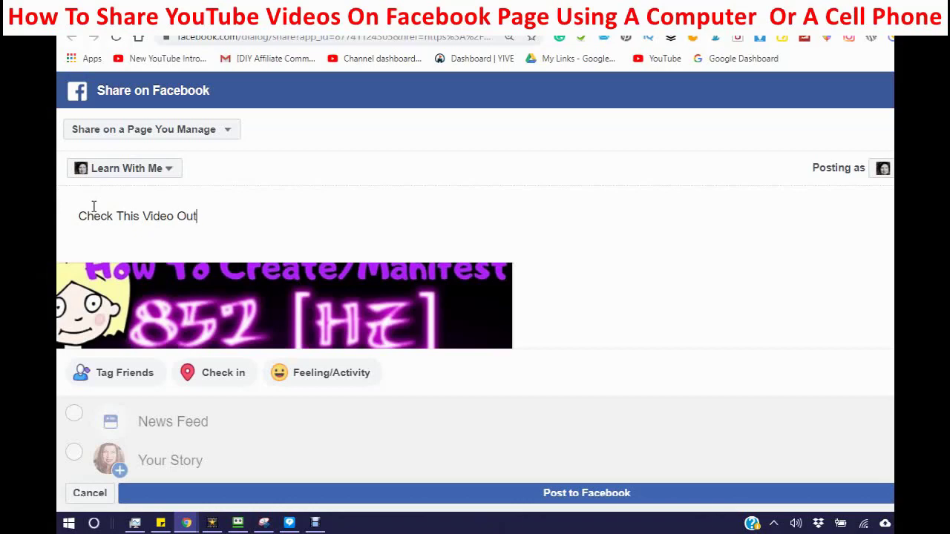
click(562, 499)
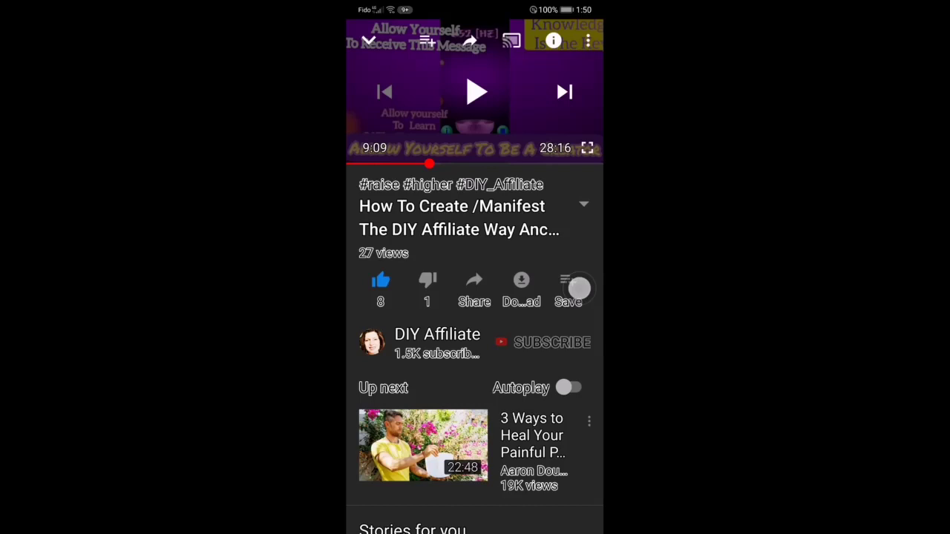
Share the video from the YouTube phone app to Facebook with the text "Check out this video" and publish the post.
click(469, 40)
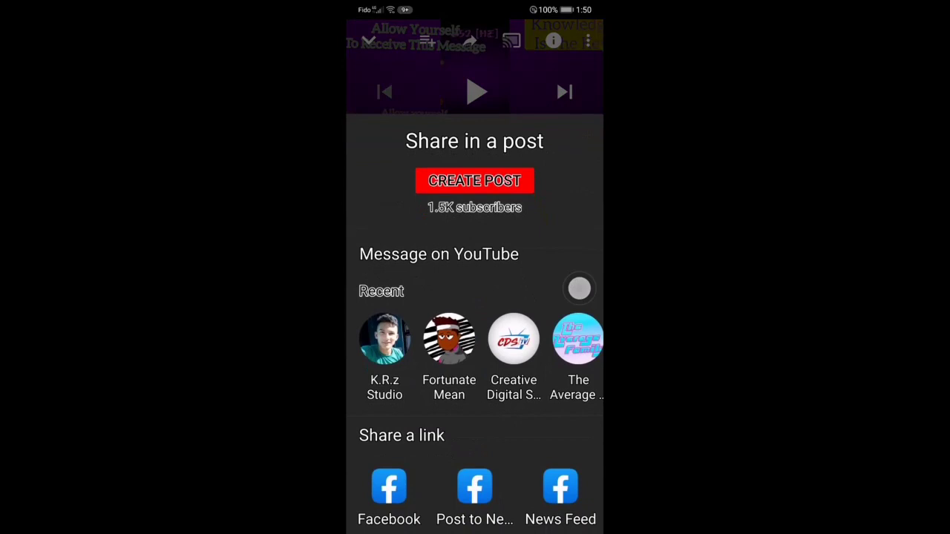
scroll(579, 289, down, 2)
click(389, 486)
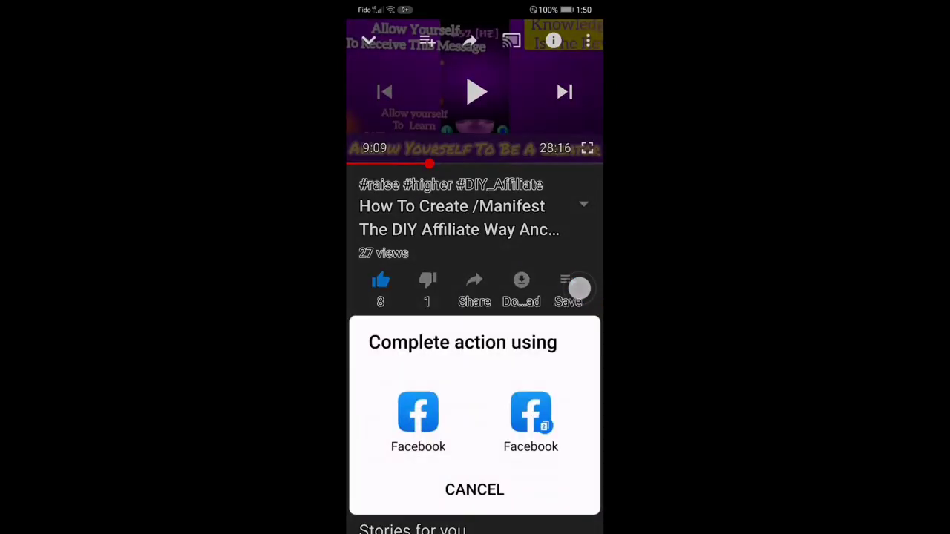
click(418, 416)
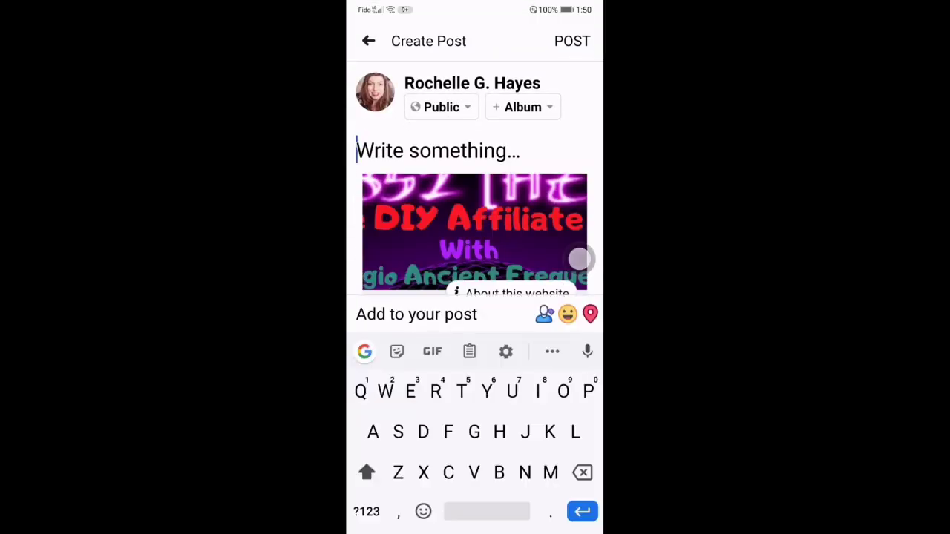
text(Check out this video)
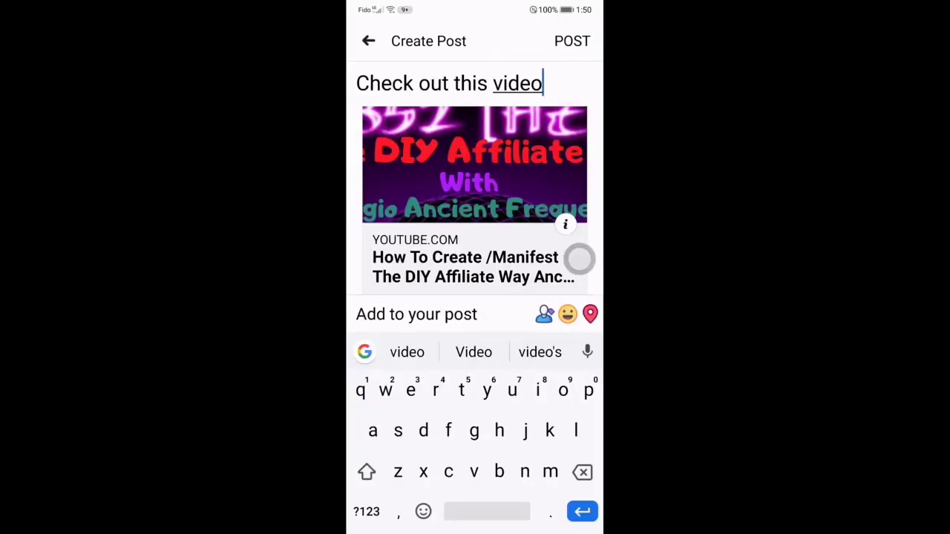
click(572, 41)
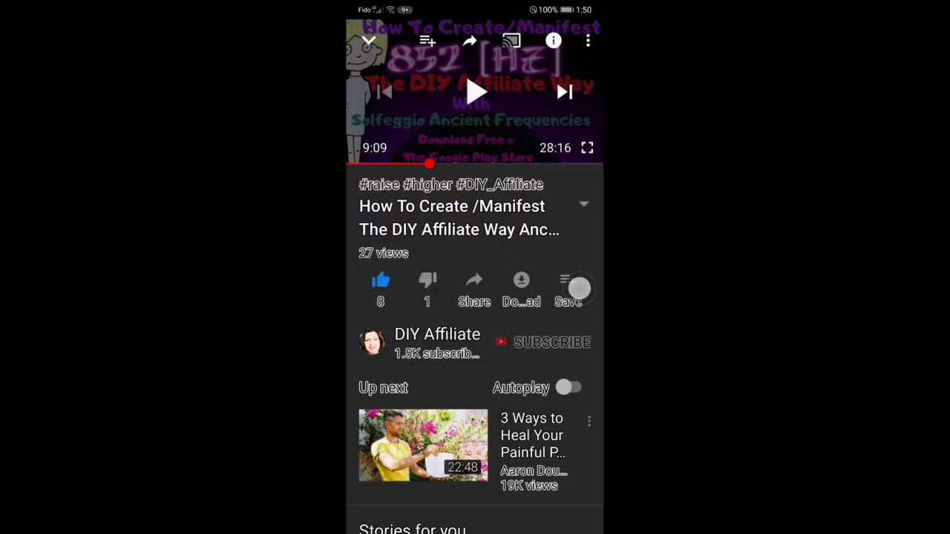
Share the same YouTube video to Facebook again and add the feeling "cool" to the new post.
click(474, 285)
click(475, 286)
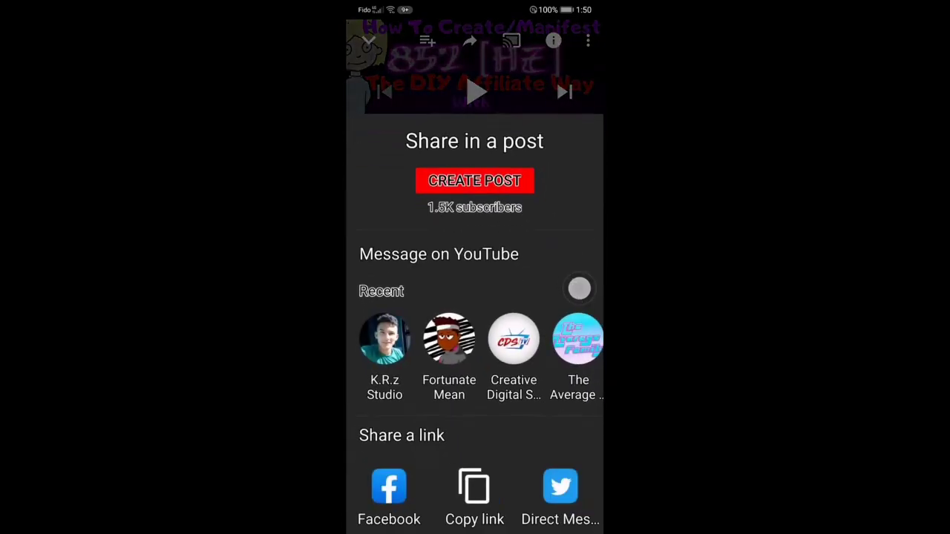
click(389, 400)
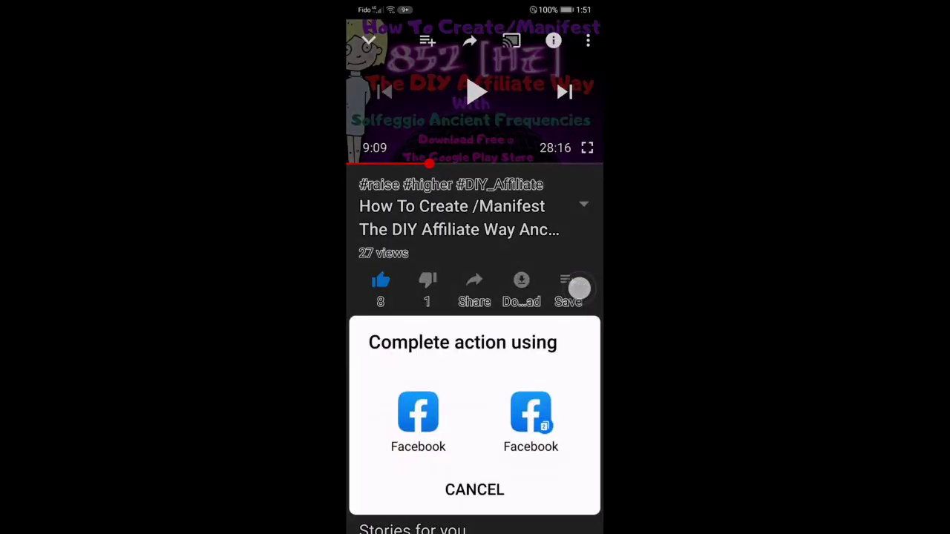
click(418, 412)
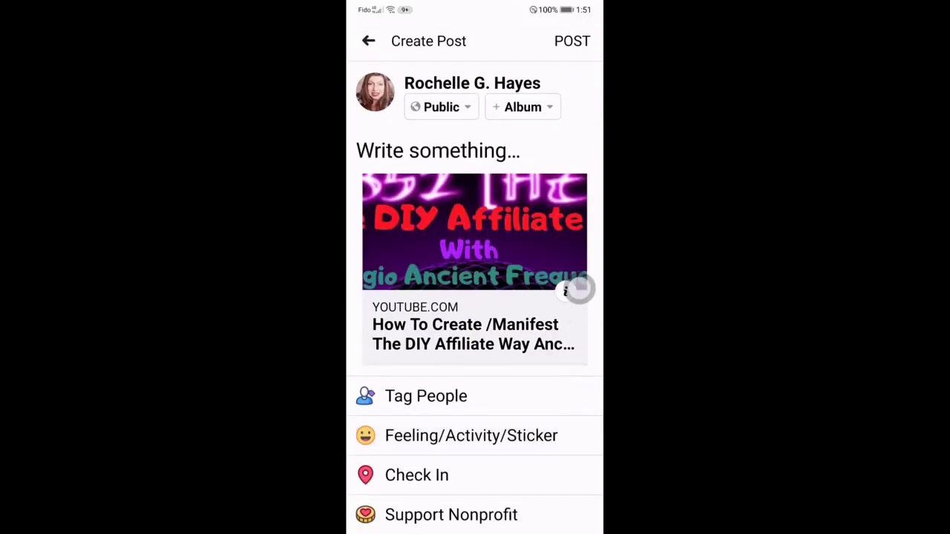
click(475, 435)
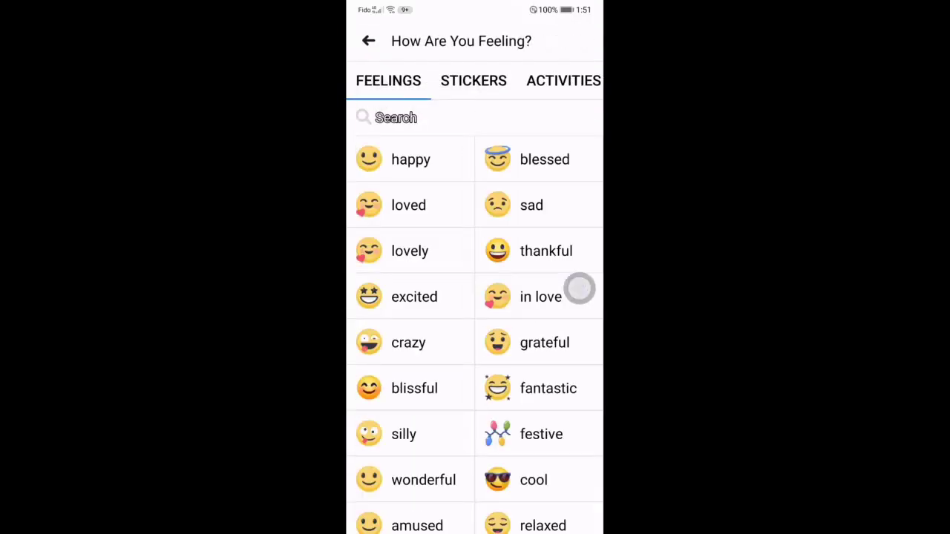
click(533, 480)
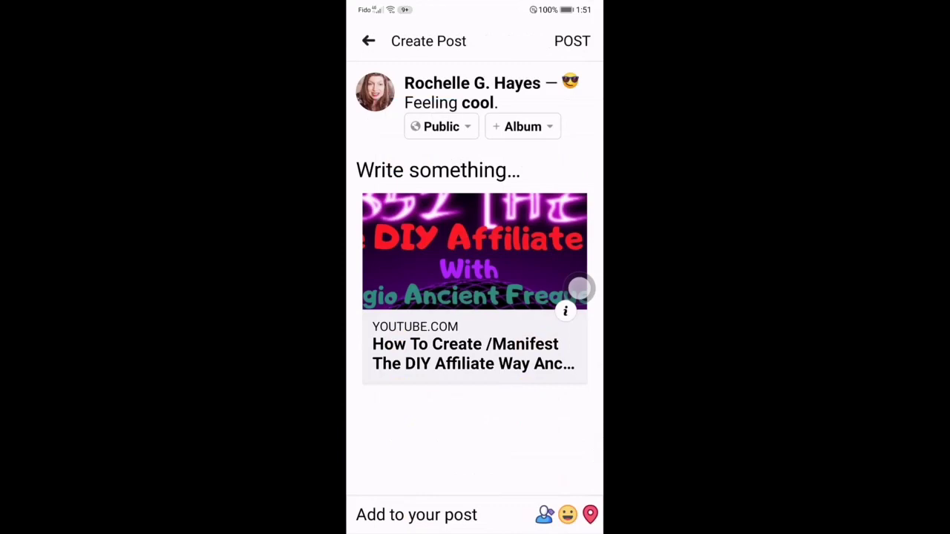
click(367, 165)
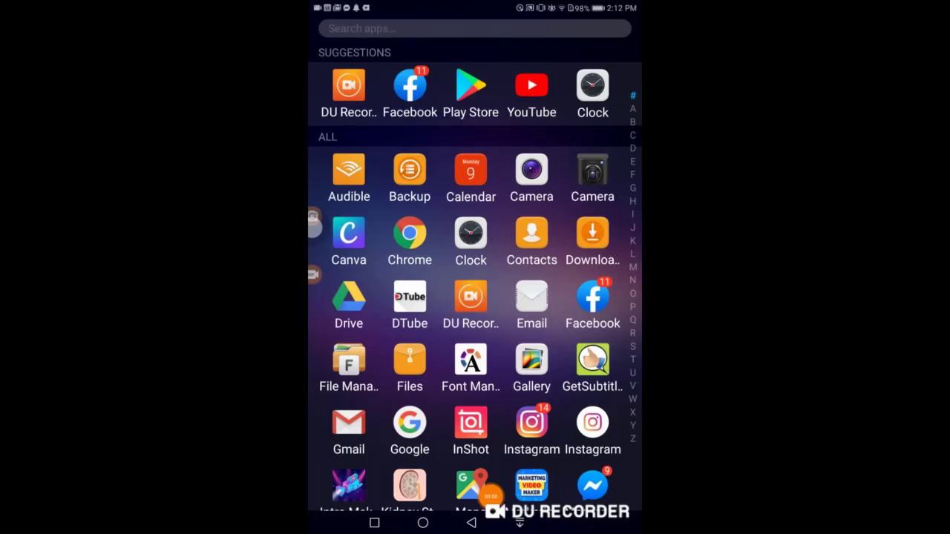
Open YouTube on the tablet, open the "How To Create /Manifest The DIY Affiliate Way" video and pause it.
click(532, 86)
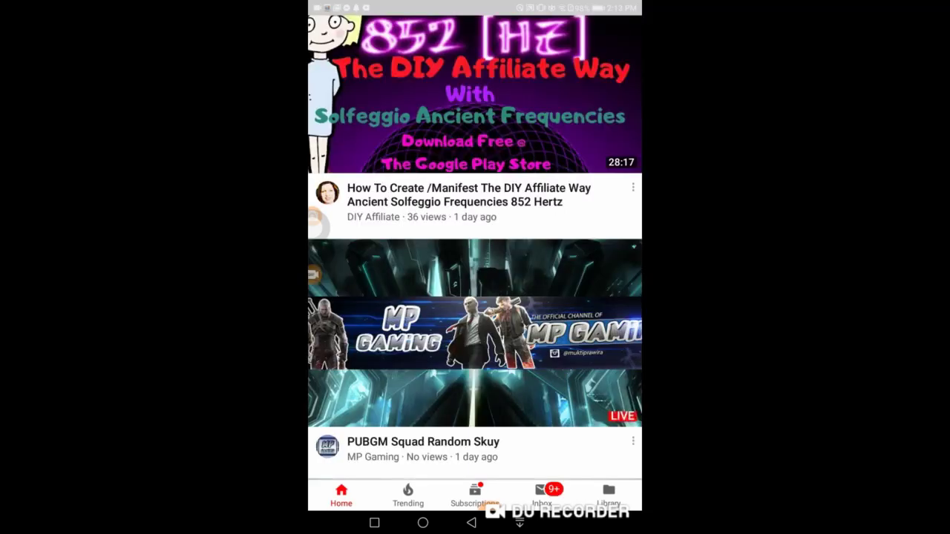
click(475, 348)
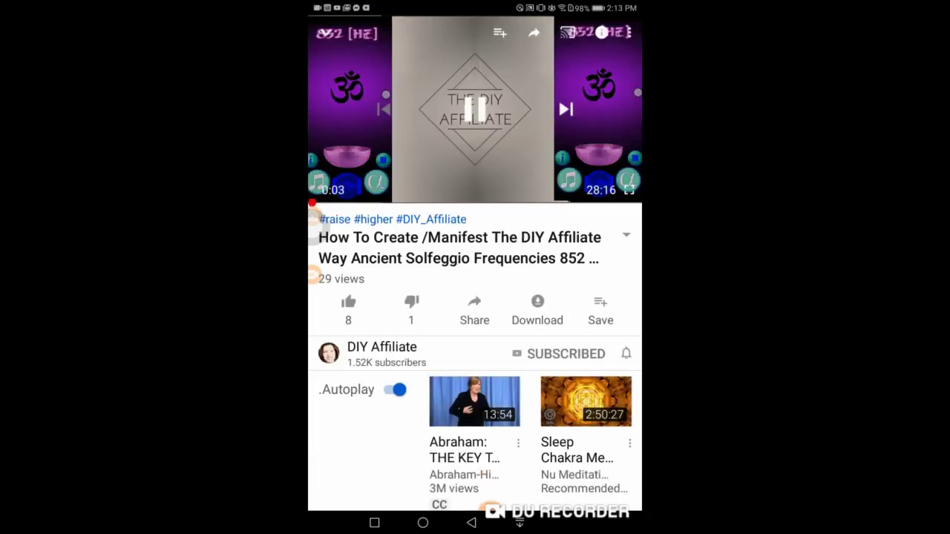
click(474, 109)
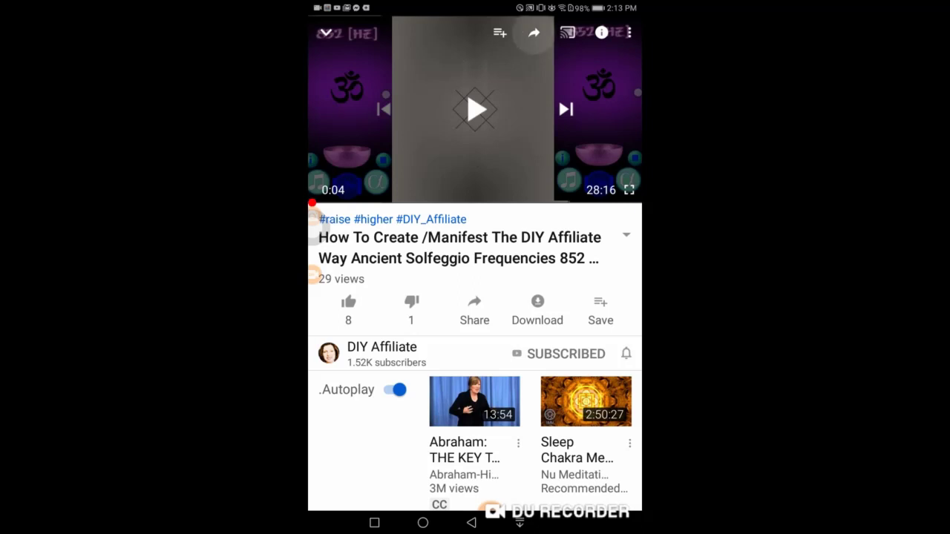
Start a Facebook post from the video's sharing options, then leave it unposted and return to the YouTube home feed.
click(474, 308)
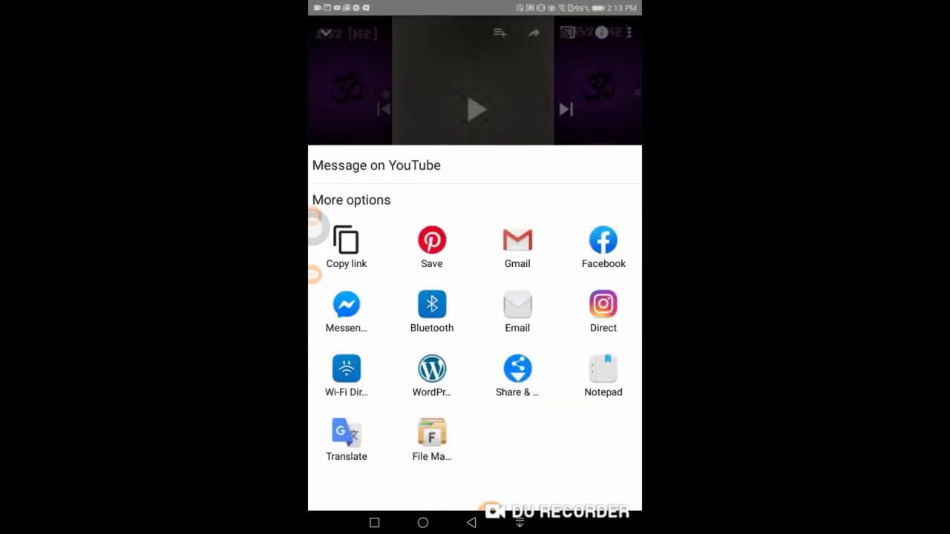
click(602, 240)
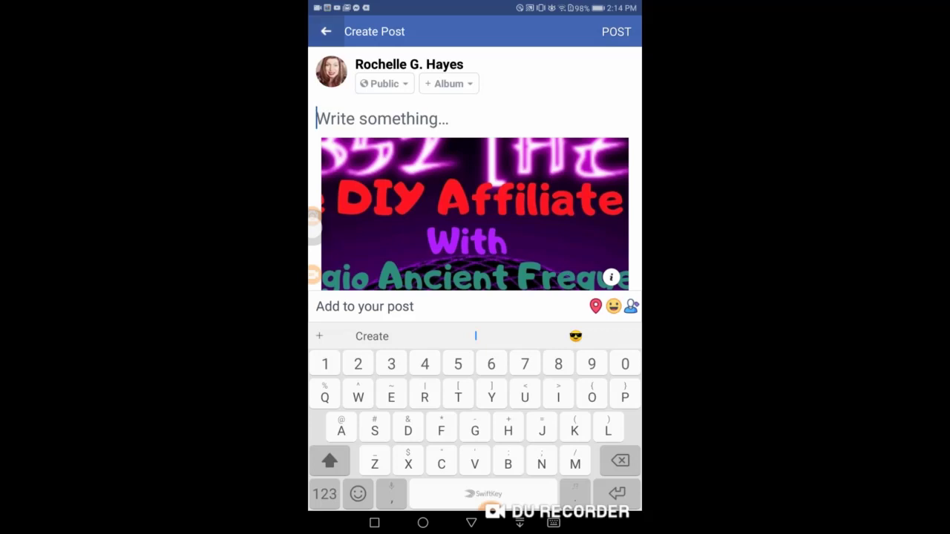
click(471, 522)
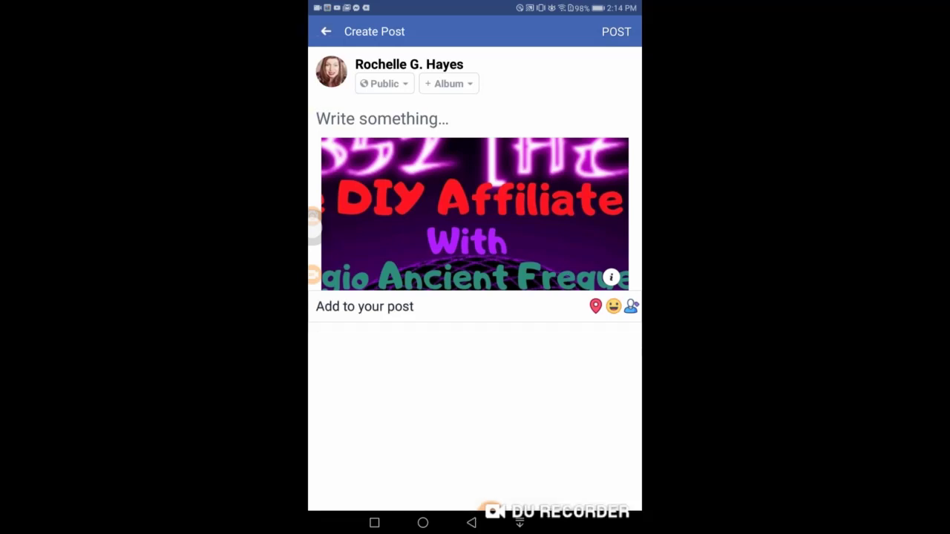
click(471, 522)
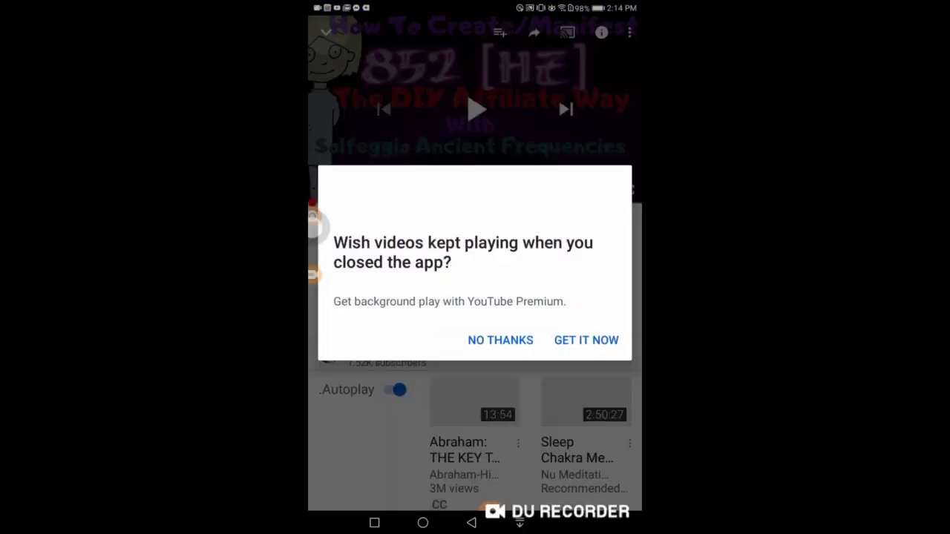
click(472, 522)
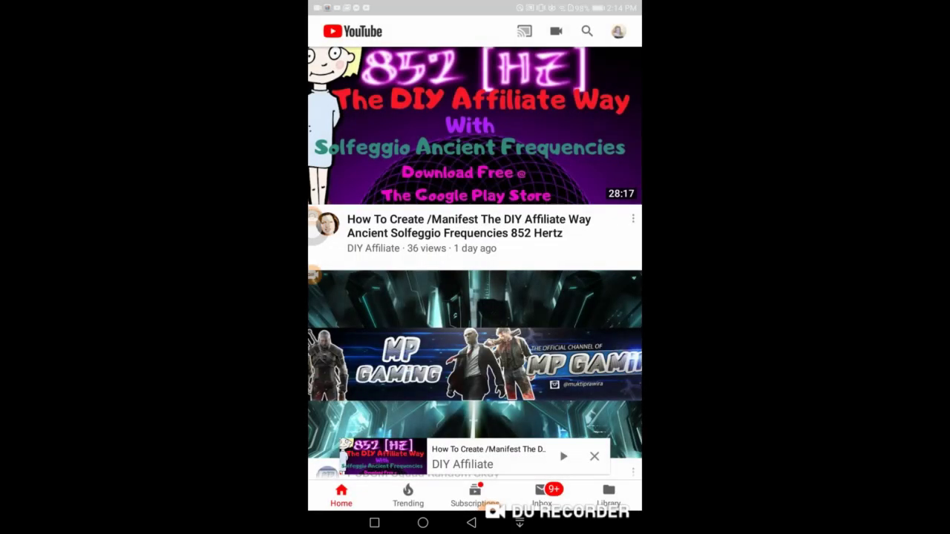
scroll(475, 260, up, 2)
scroll(475, 259, down, 2)
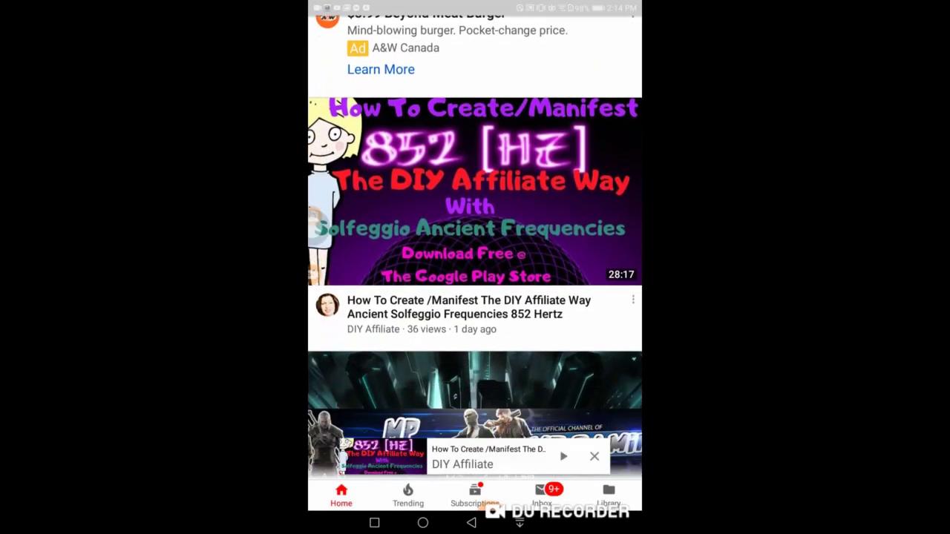
Reopen the minimized video, share it to Facebook to show the post draft, and back out without posting.
click(489, 457)
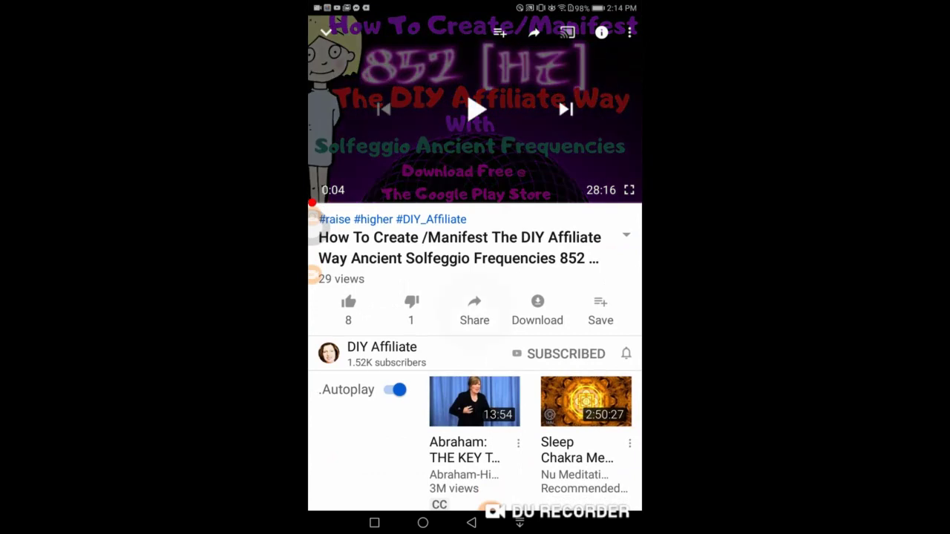
click(474, 310)
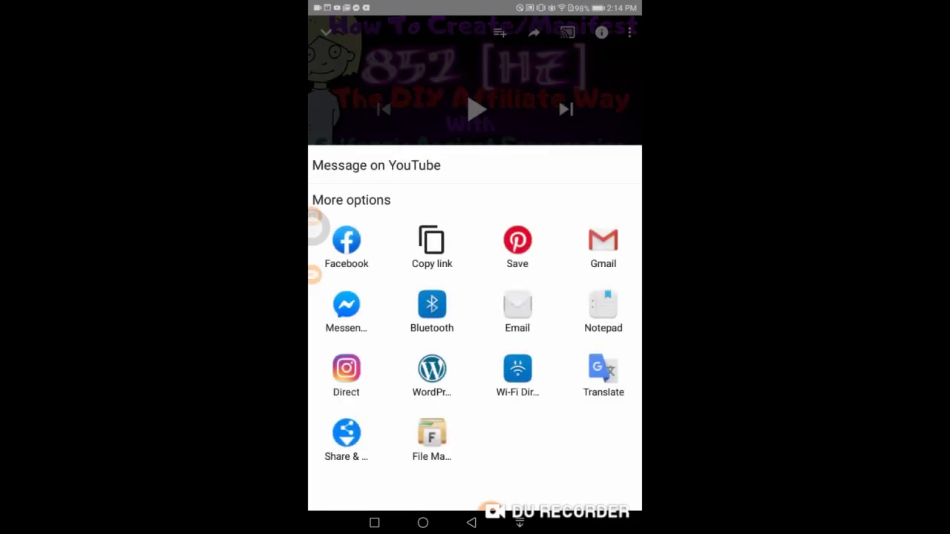
click(346, 244)
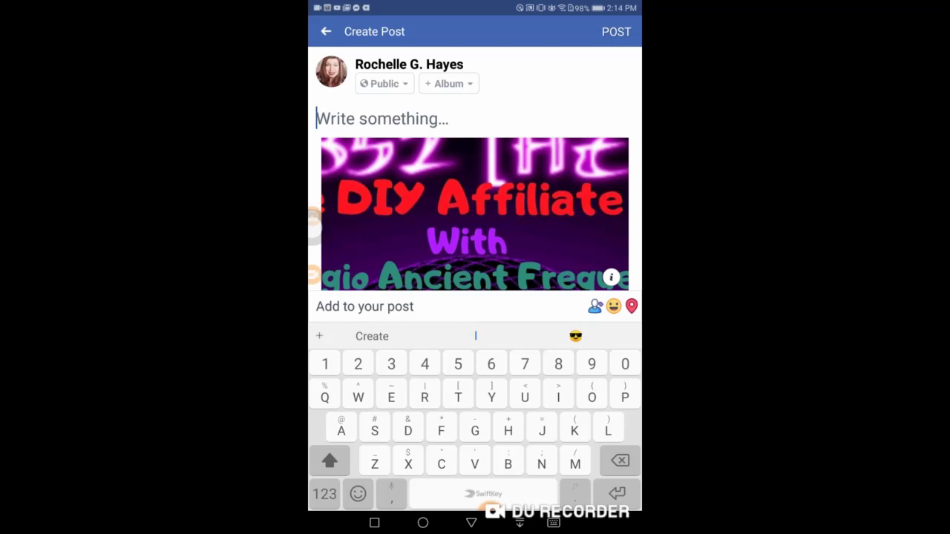
click(326, 31)
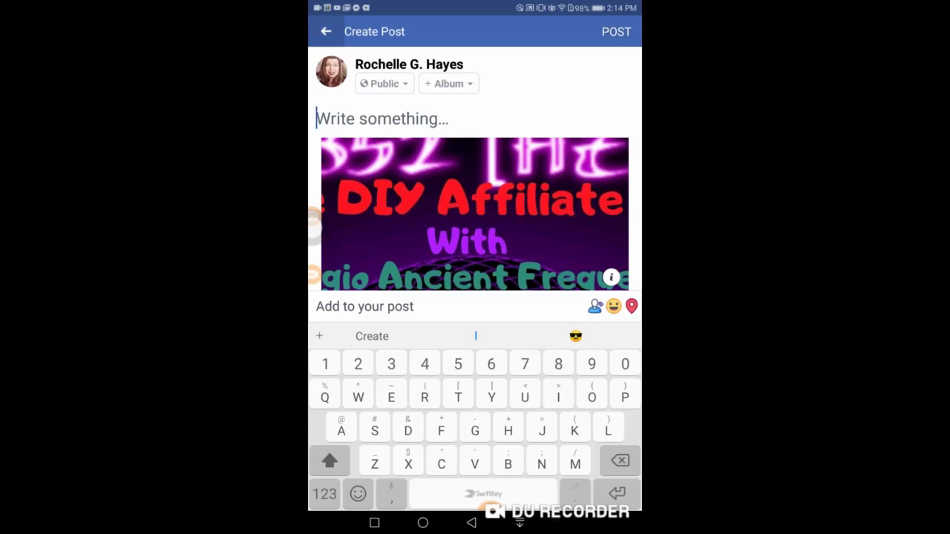
key(Escape)
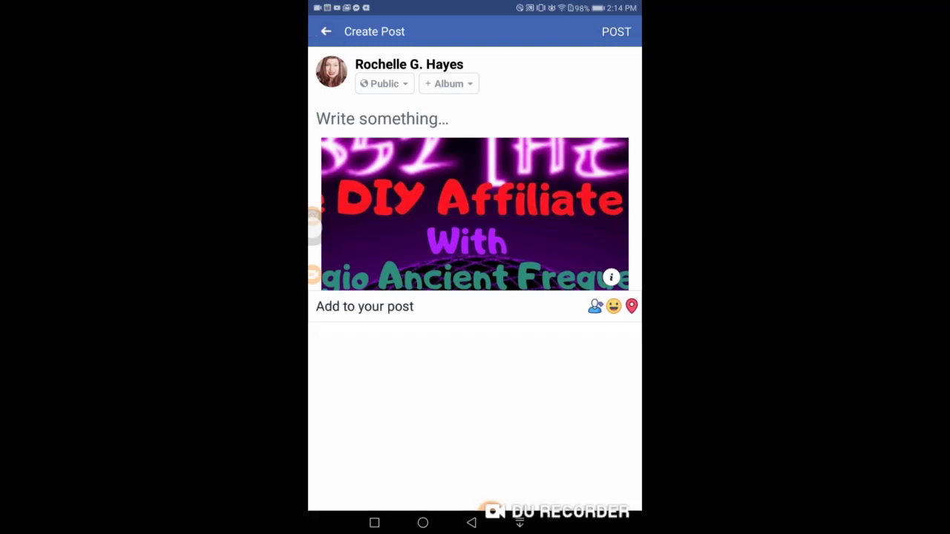
key(Escape)
key(Escape)
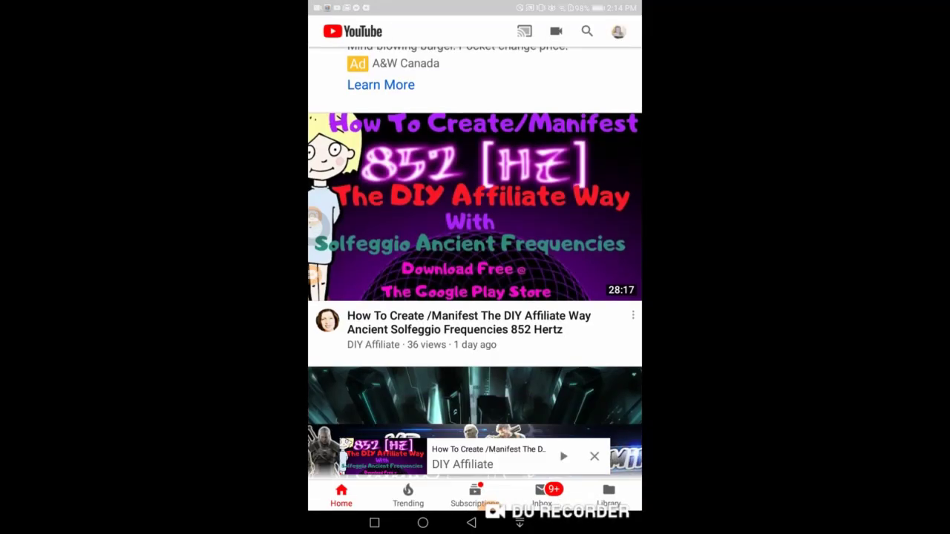
scroll(475, 252, down, 3)
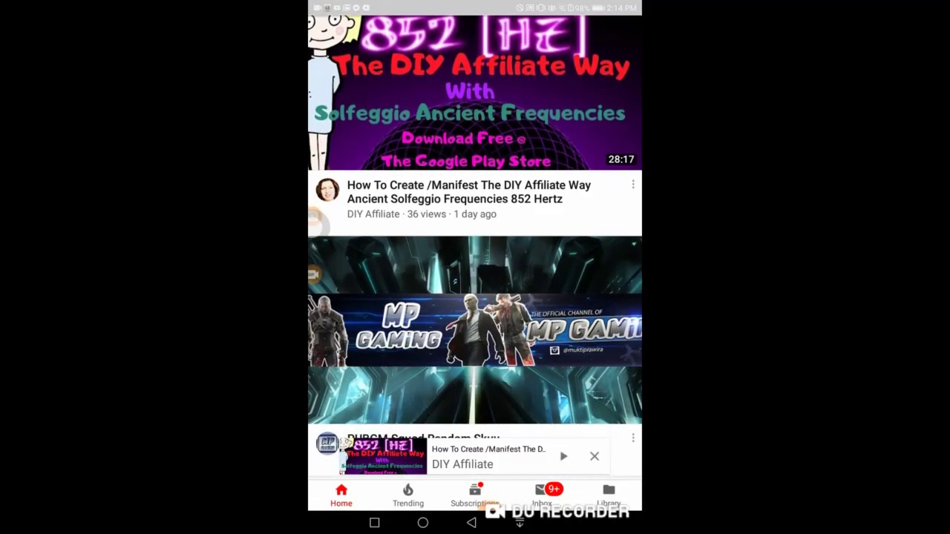
scroll(475, 253, up, 3)
scroll(475, 253, down, 2)
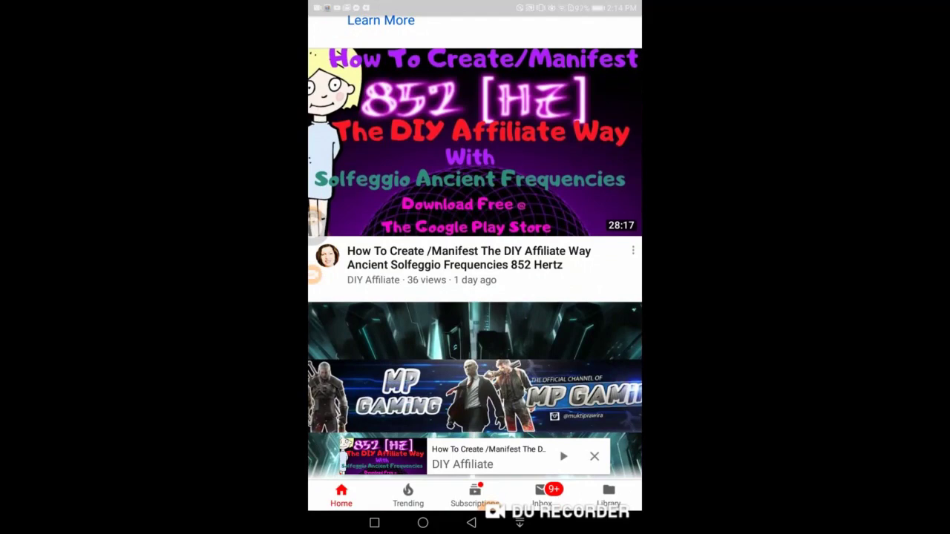
click(490, 495)
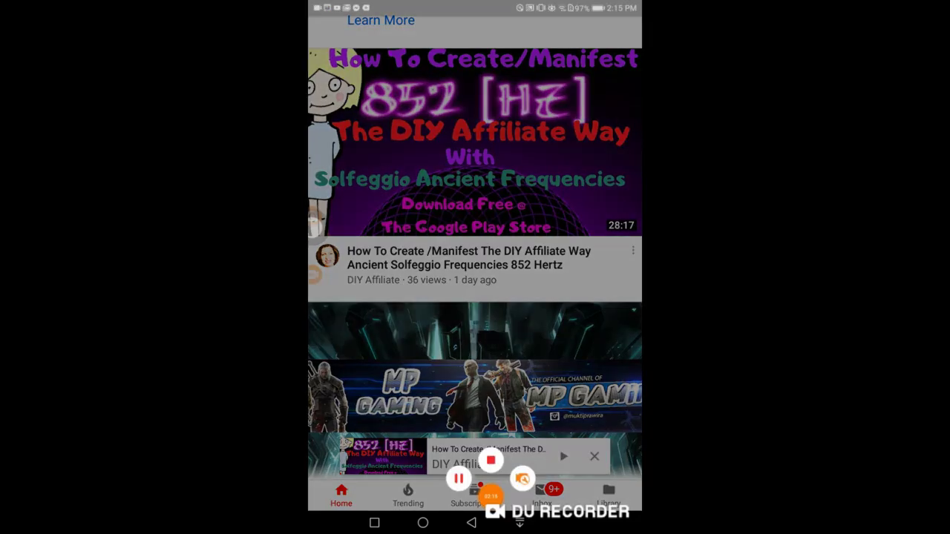